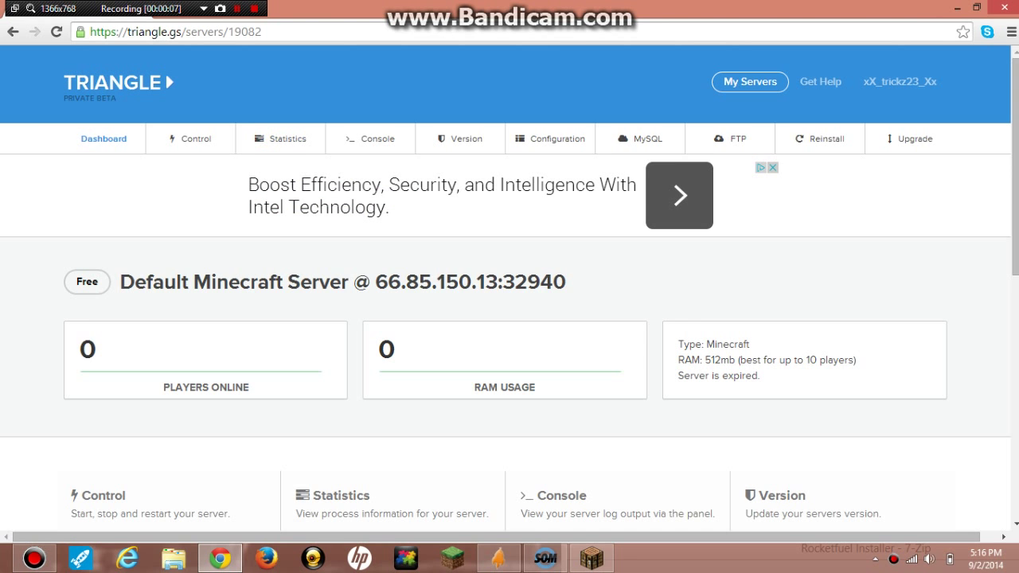
# Step: Select the Minecraft server's IP and port on the Triangle dashboard and open its FTP List page
pyautogui.moveTo(263, 32)
pyautogui.mouseDown()
pyautogui.moveTo(89, 32)
pyautogui.moveTo(263, 32)
pyautogui.mouseUp()
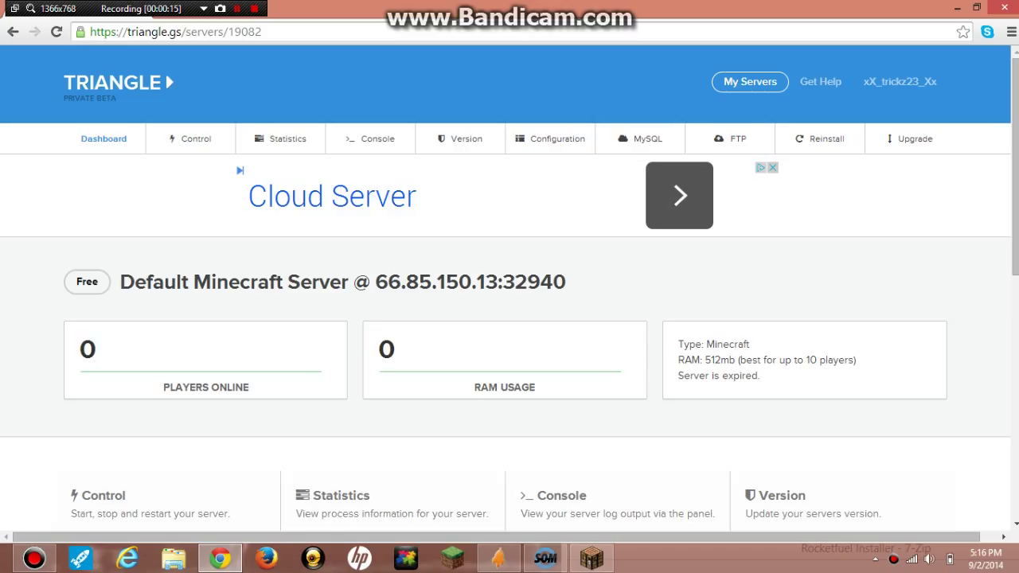
pyautogui.moveTo(376, 281); pyautogui.dragTo(565, 282)
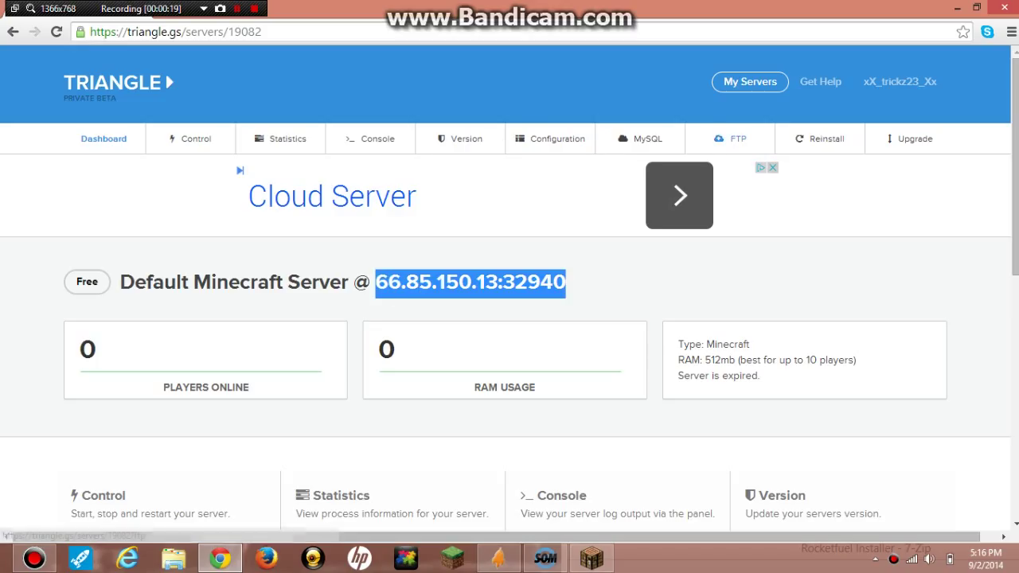
pyautogui.click(721, 139)
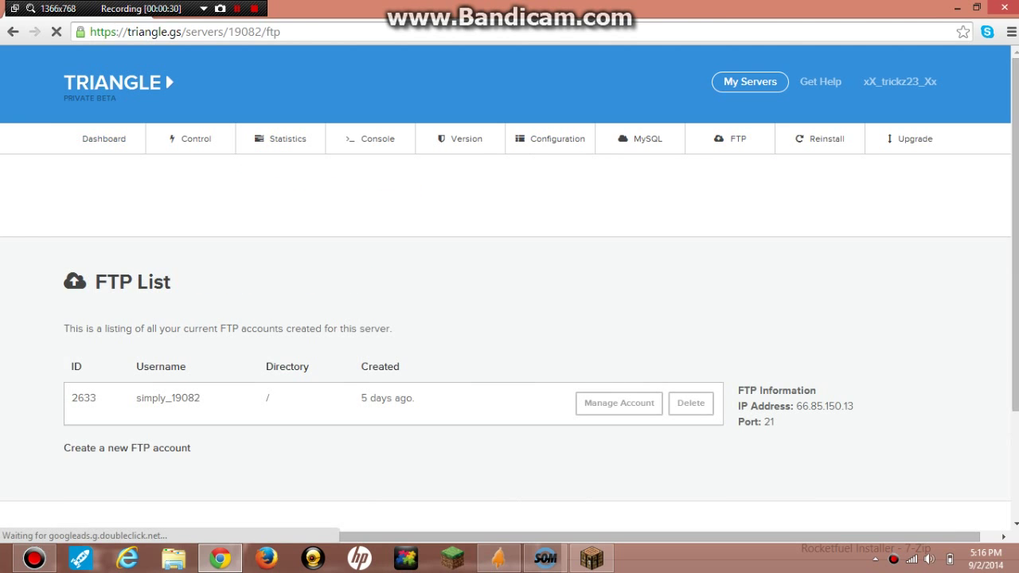
# Step: Minimize the Triangle browser and move the FileZilla desktop shortcut toward the screen centre
pyautogui.moveTo(96, 398); pyautogui.dragTo(174, 398)
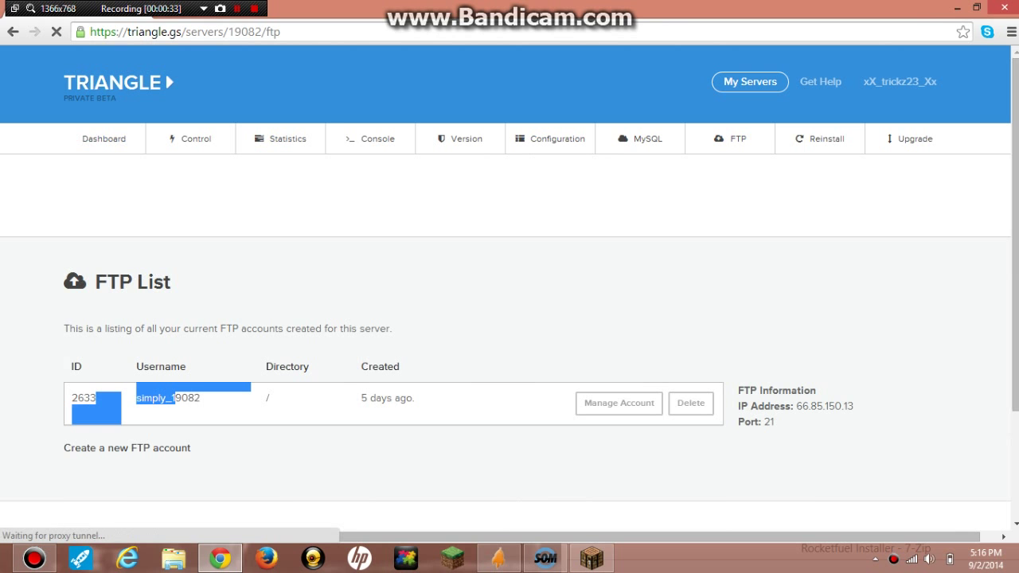
pyautogui.press('super+Down')
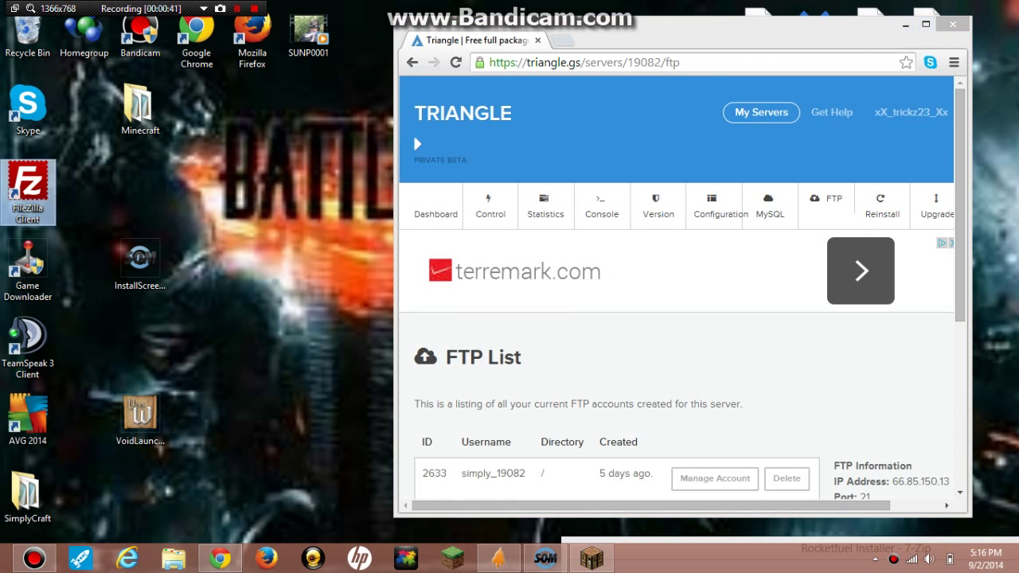
pyautogui.moveTo(27, 187); pyautogui.dragTo(364, 187)
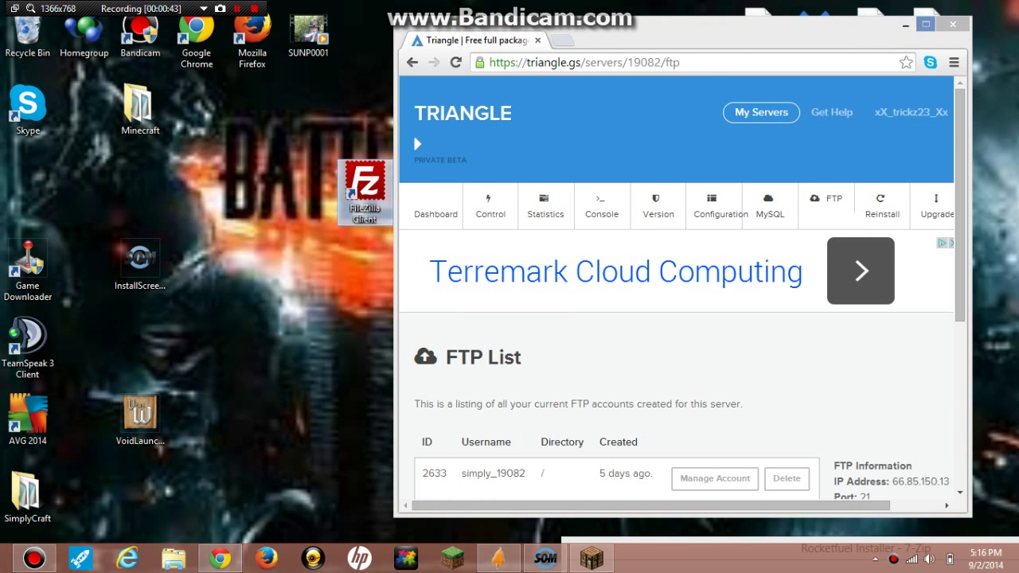
pyautogui.click(926, 24)
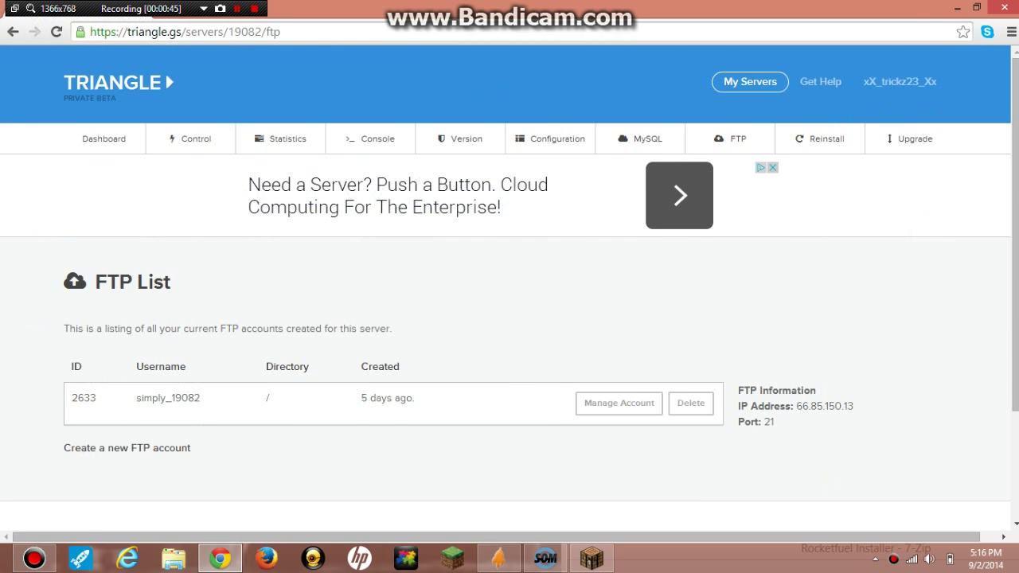
pyautogui.click(955, 7)
pyautogui.moveTo(364, 187)
pyautogui.mouseDown()
pyautogui.moveTo(427, 201)
pyautogui.moveTo(533, 263)
pyautogui.mouseUp()
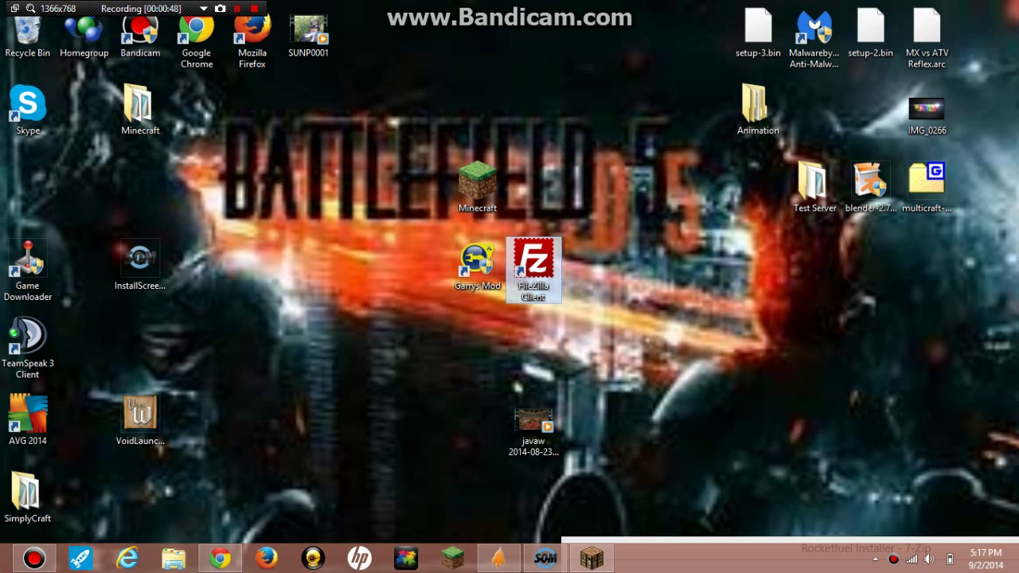
# Step: Launch FileZilla, dismiss its update notice, and return to the FTP page's IP address
pyautogui.moveTo(408, 124); pyautogui.dragTo(478, 198)
pyautogui.moveTo(407, 198); pyautogui.dragTo(549, 322)
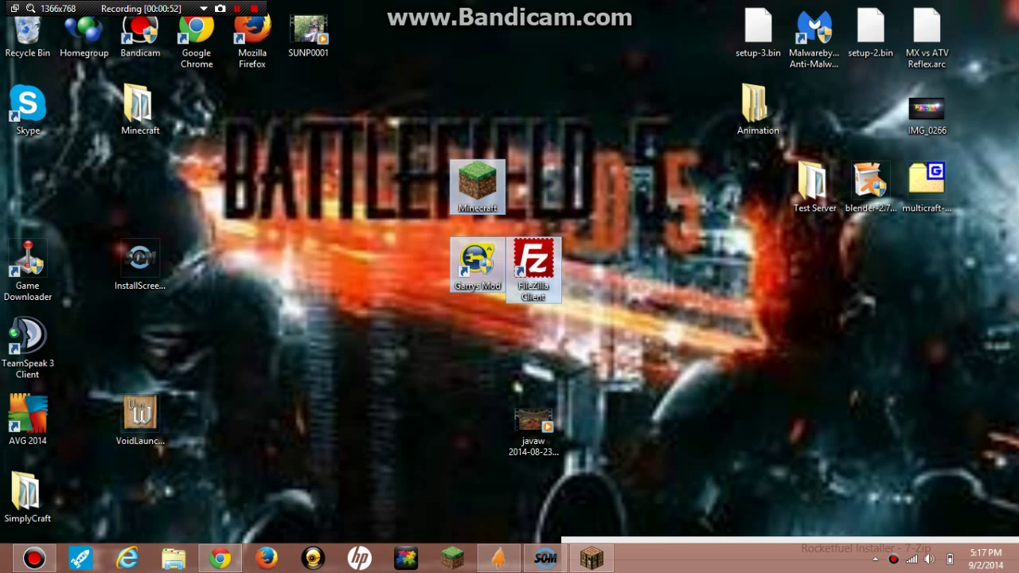
pyautogui.moveTo(478, 263)
pyautogui.mouseDown()
pyautogui.moveTo(410, 266)
pyautogui.moveTo(197, 185)
pyautogui.mouseUp()
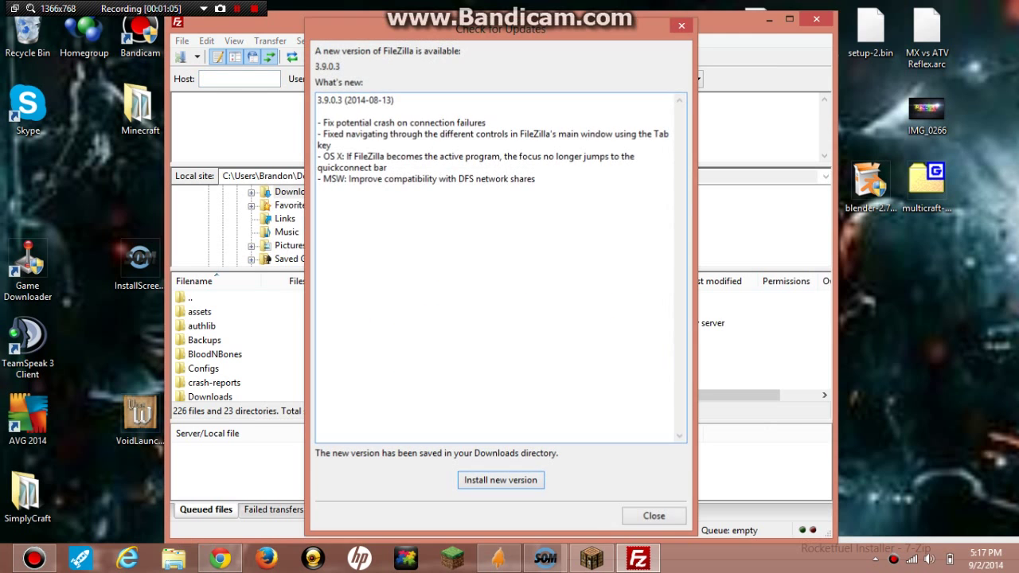
pyautogui.press('Escape')
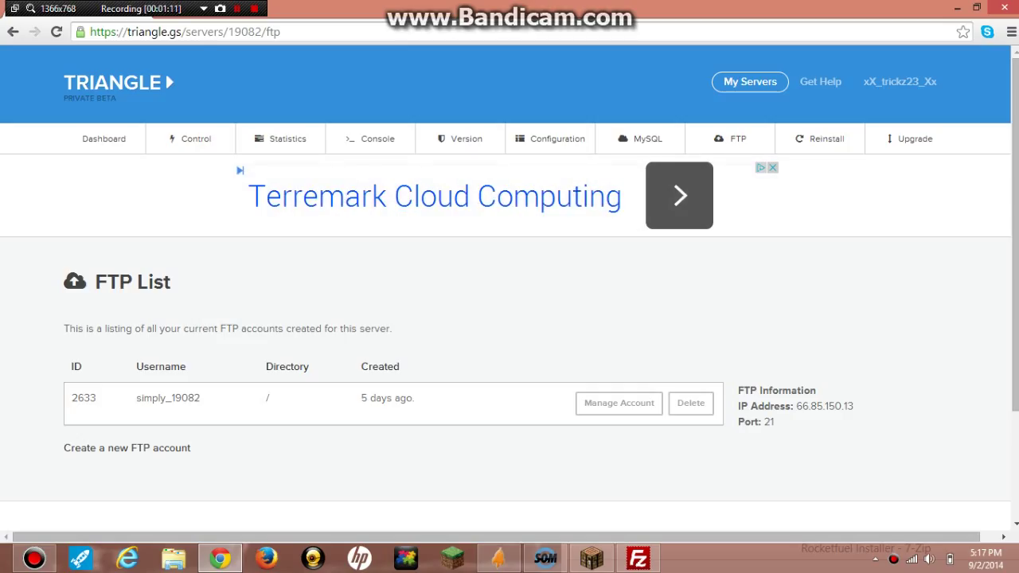
pyautogui.moveTo(796, 406); pyautogui.dragTo(854, 406)
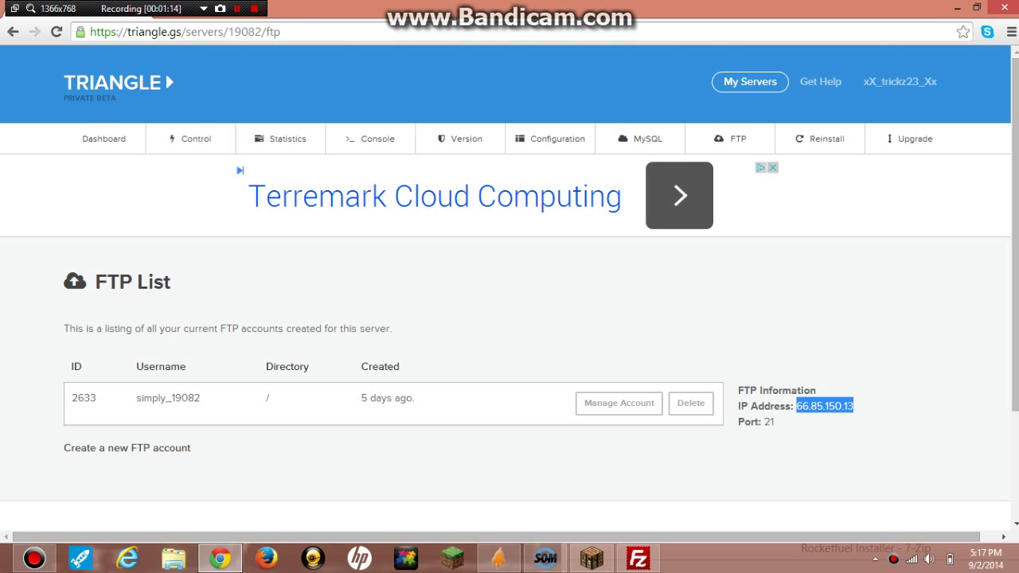
# Step: Copy the FTP IP 66.85.150.13 and paste it into FileZilla's Host box
pyautogui.rightClick(837, 408)
pyautogui.click(863, 415)
pyautogui.click(638, 558)
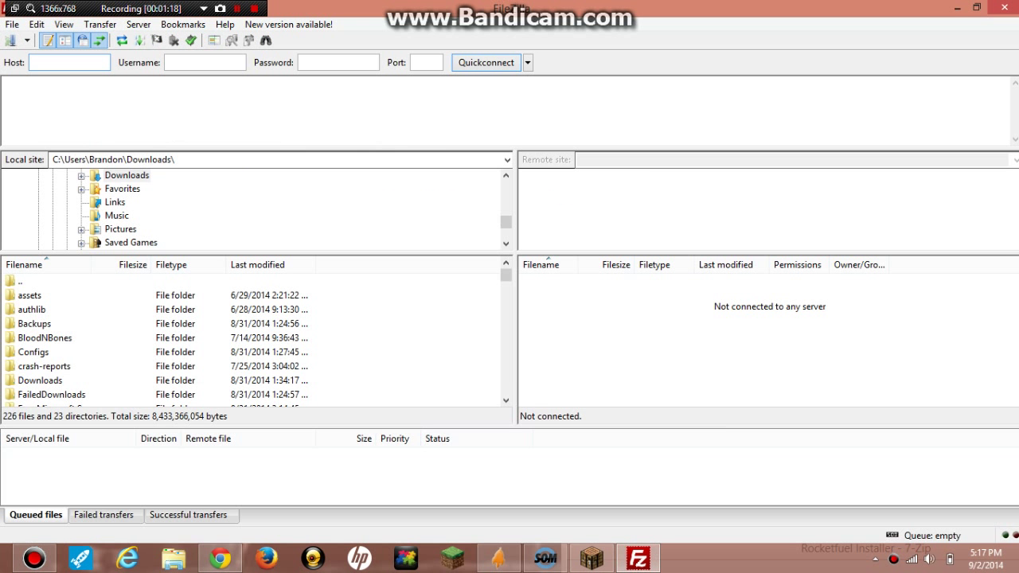
pyautogui.rightClick(79, 62)
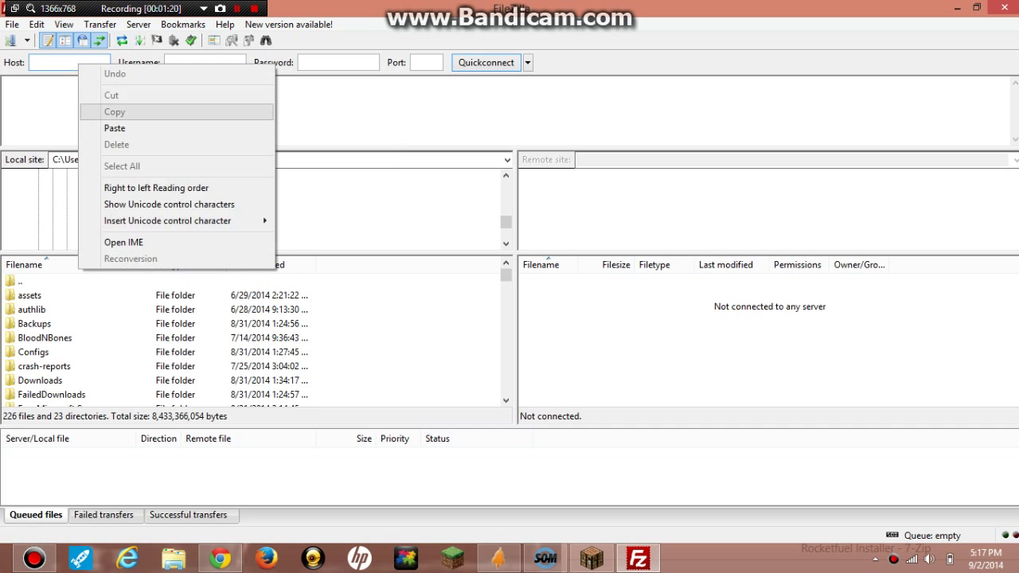
pyautogui.click(114, 128)
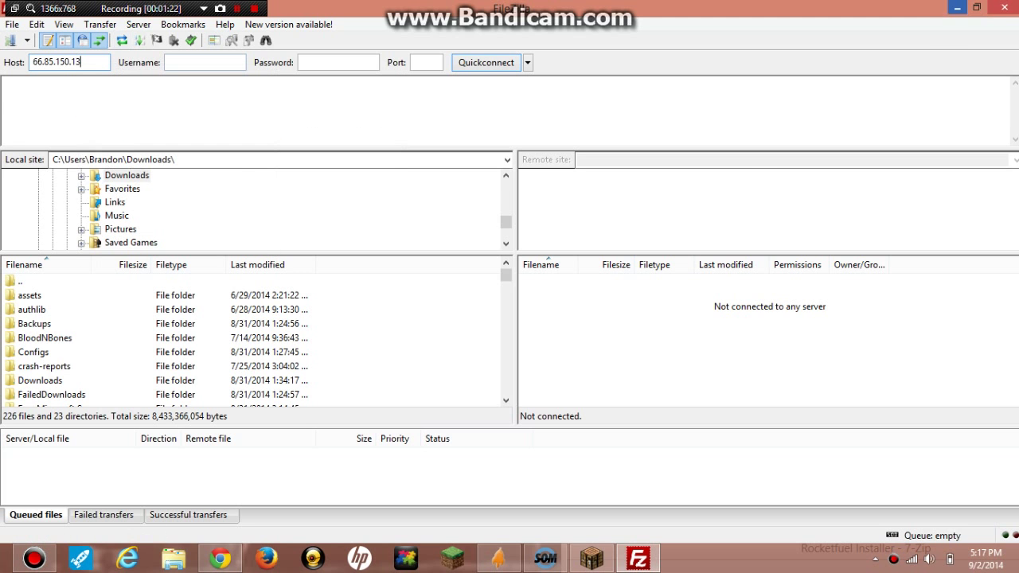
# Step: Copy the FTP account's username from Triangle into FileZilla's Username box
pyautogui.click(956, 7)
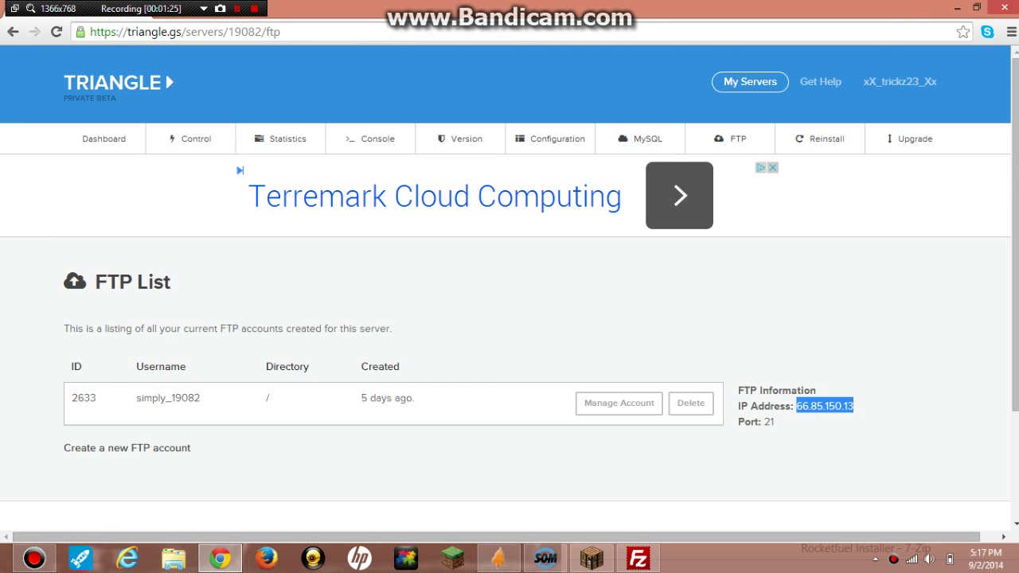
pyautogui.moveTo(135, 366); pyautogui.dragTo(201, 398)
pyautogui.click(200, 398)
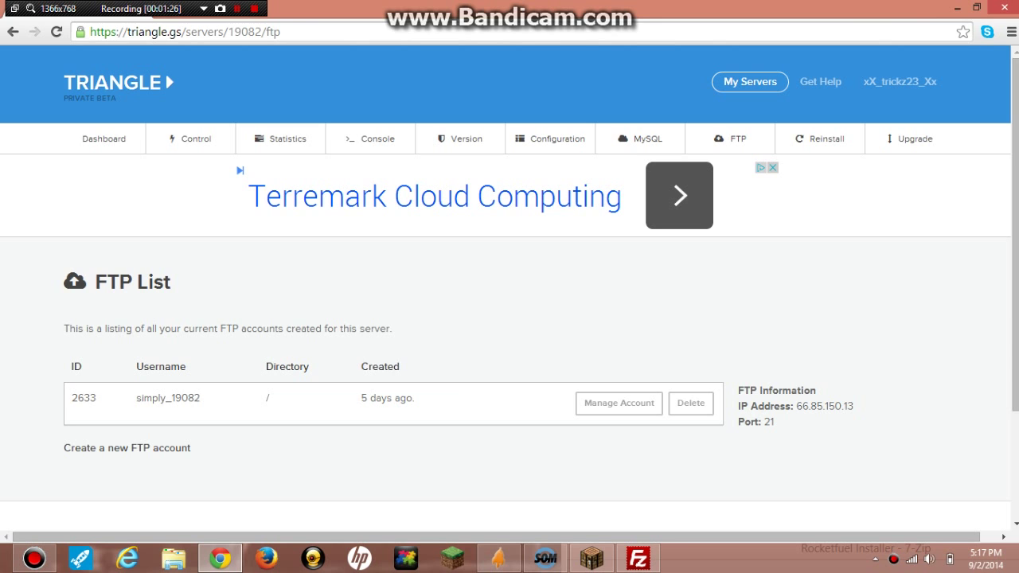
pyautogui.moveTo(201, 398); pyautogui.dragTo(135, 398)
pyautogui.rightClick(153, 400)
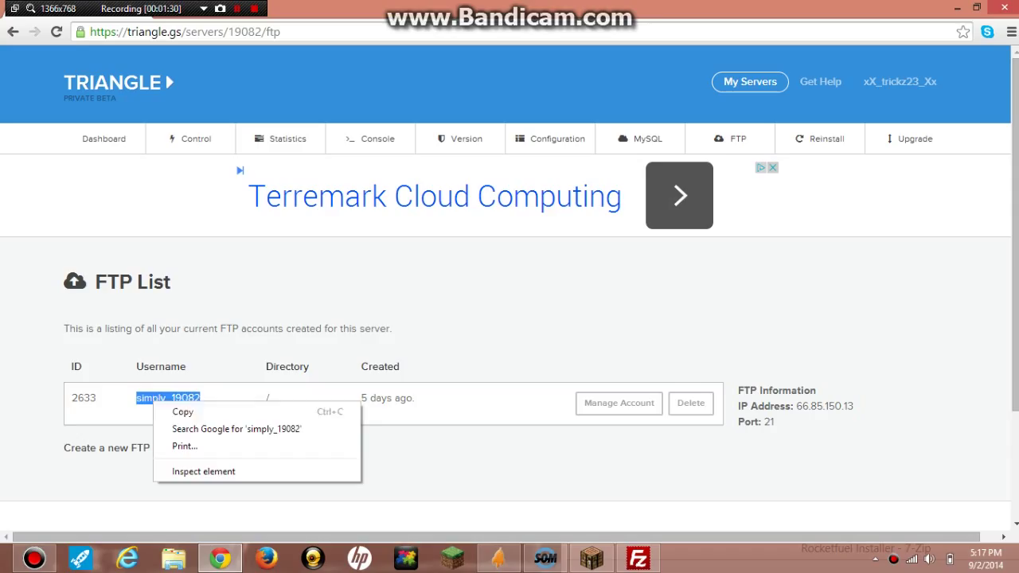
pyautogui.click(172, 412)
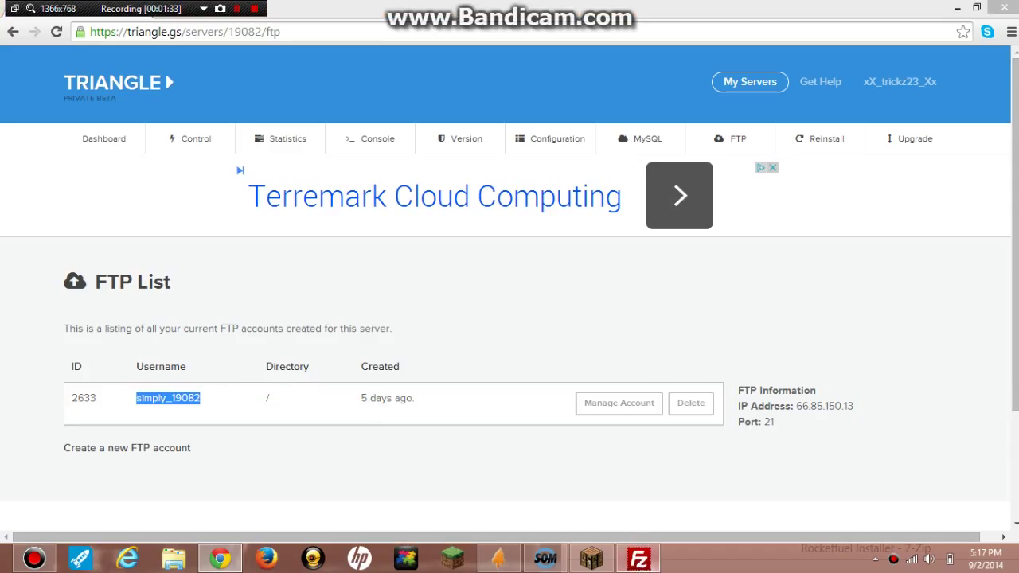
pyautogui.click(638, 558)
pyautogui.rightClick(223, 64)
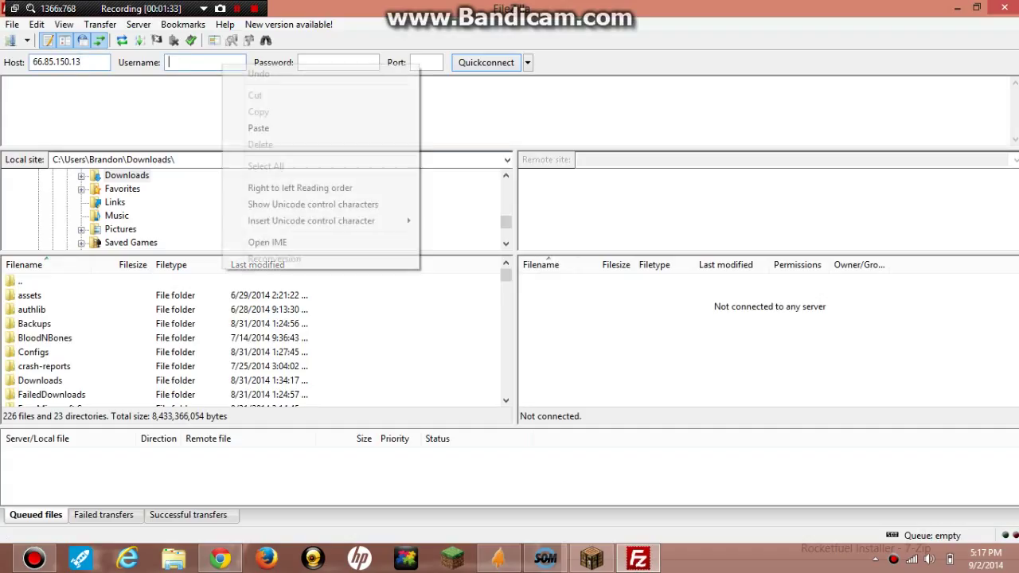
pyautogui.click(258, 128)
# Step: Enter the account password, leave the port empty, and quick-connect to the server
pyautogui.press('Tab')
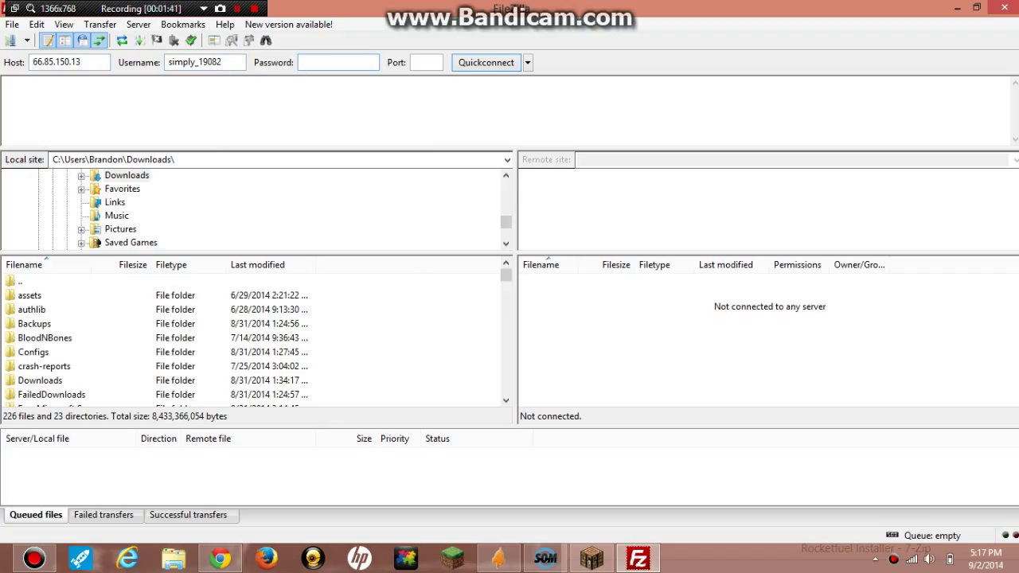
pyautogui.write('•••')
pyautogui.write('••••••')
pyautogui.click(416, 63)
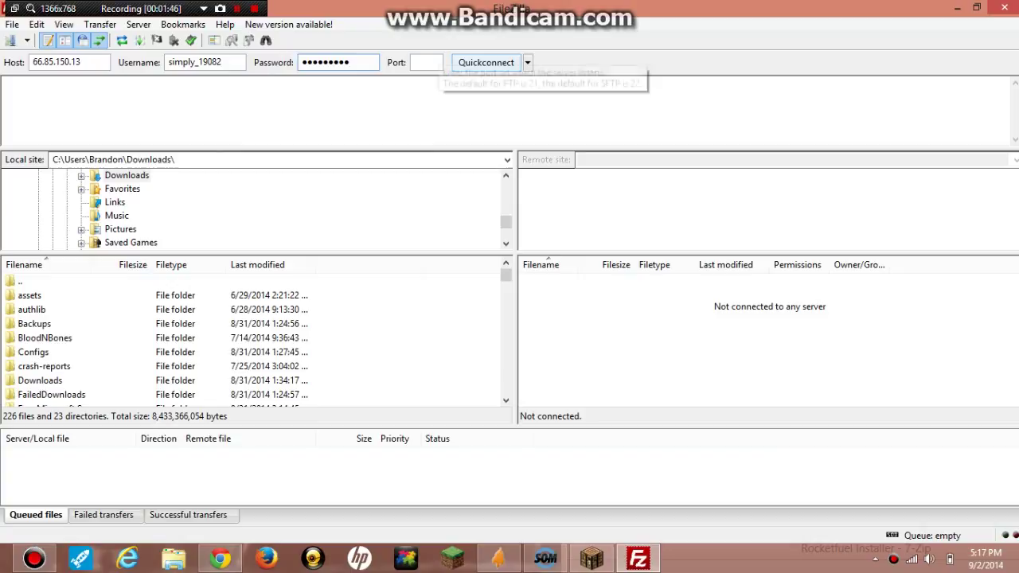
pyautogui.write('2')
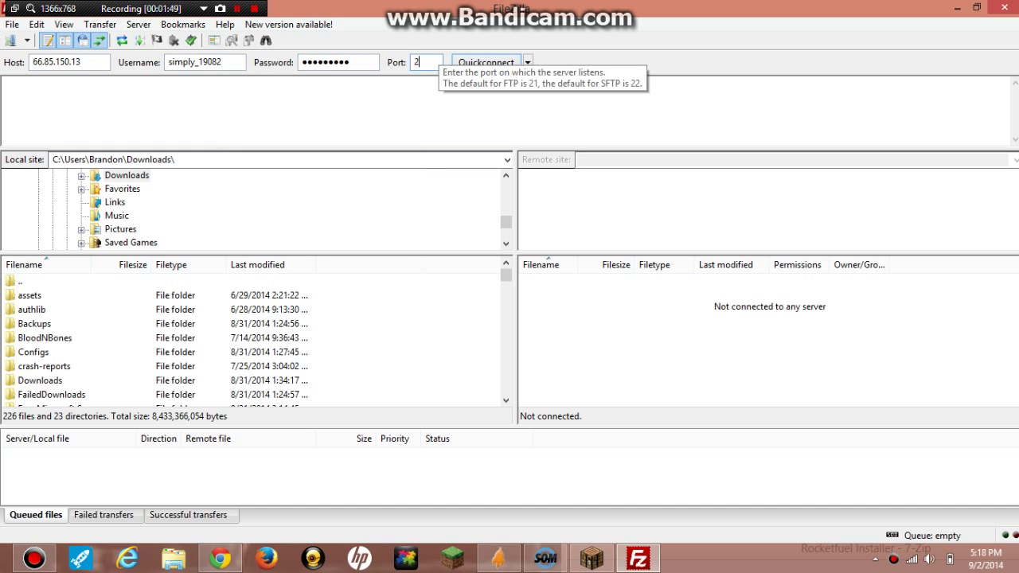
pyautogui.write('1')
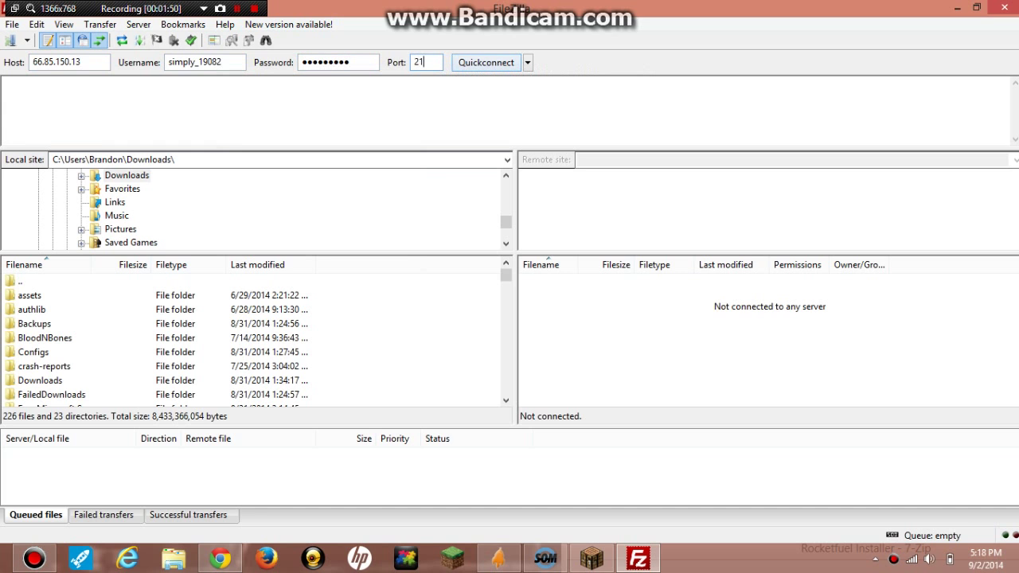
pyautogui.press('BackSpace')
pyautogui.press('BackSpace')
pyautogui.click(486, 62)
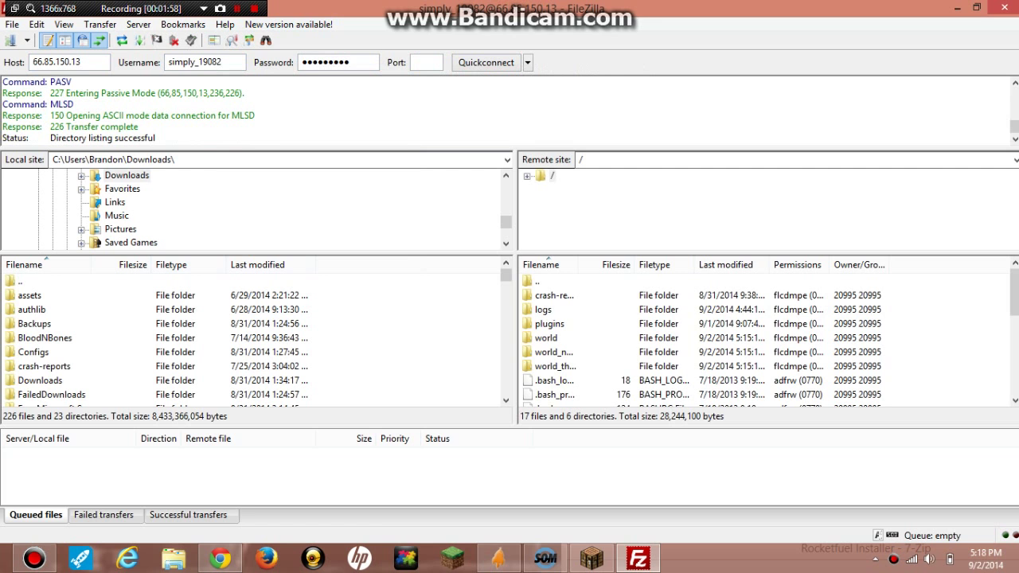
# Step: Open the remote plugins folder and move the local file list down toward the Administration jar
pyautogui.click(550, 323)
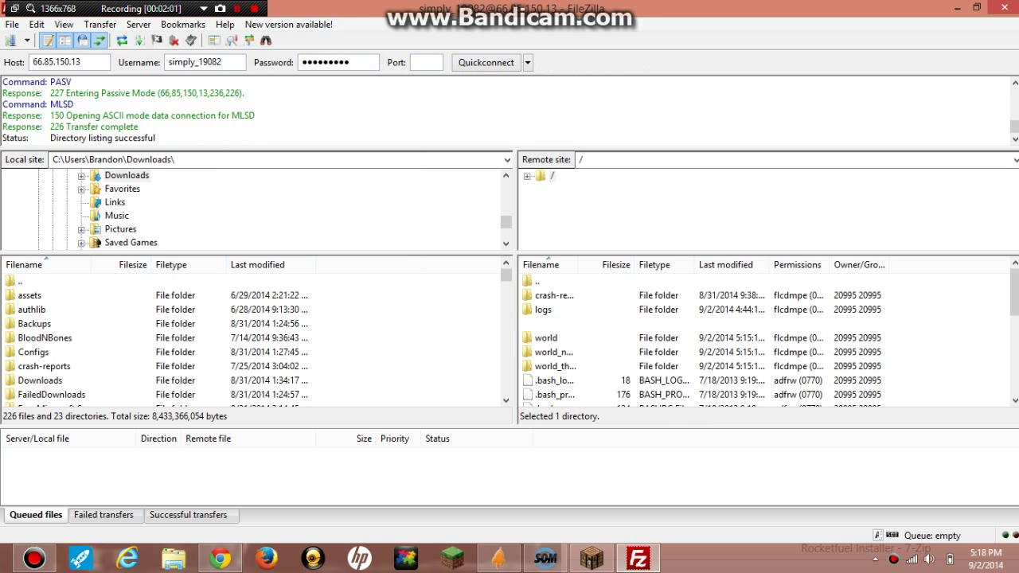
pyautogui.press('Return')
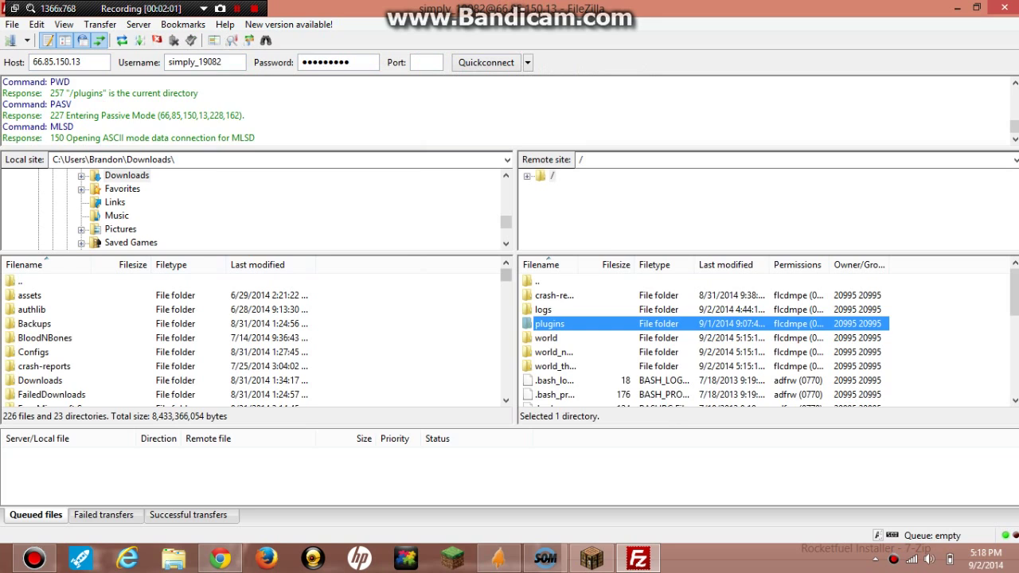
pyautogui.click(505, 400)
pyautogui.click(505, 400)
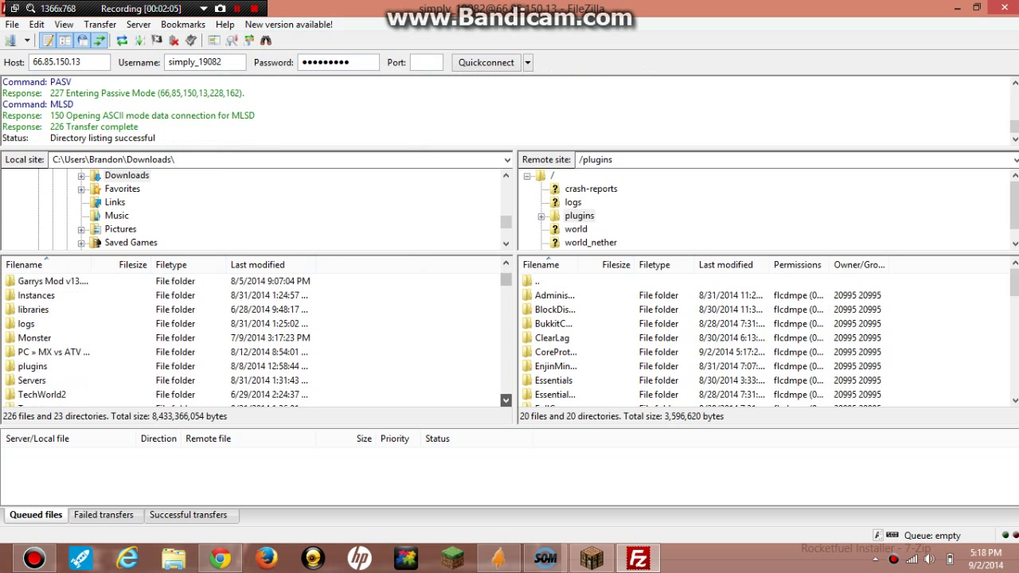
pyautogui.click(506, 399)
pyautogui.click(505, 400)
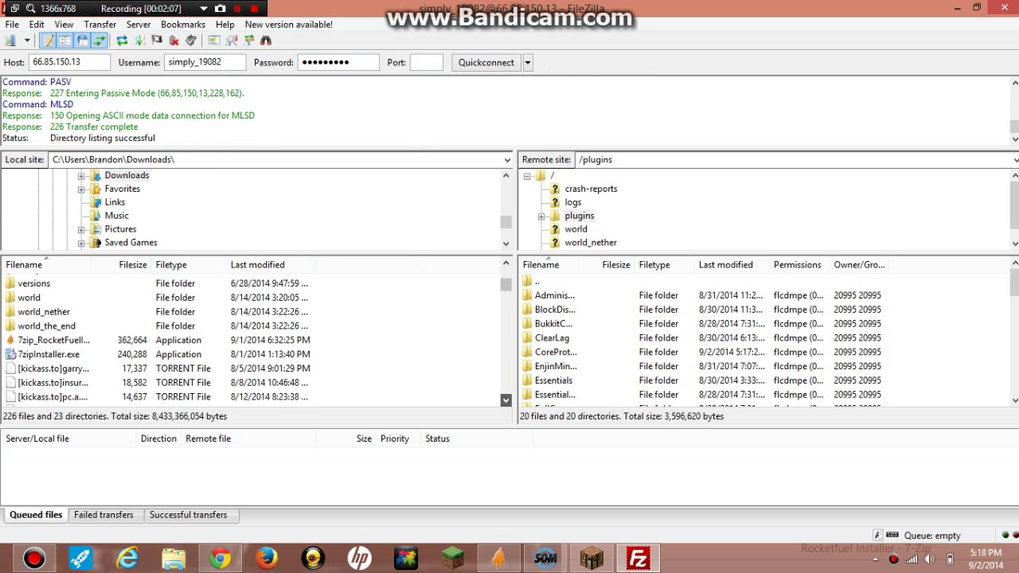
pyautogui.click(506, 399)
pyautogui.click(506, 399)
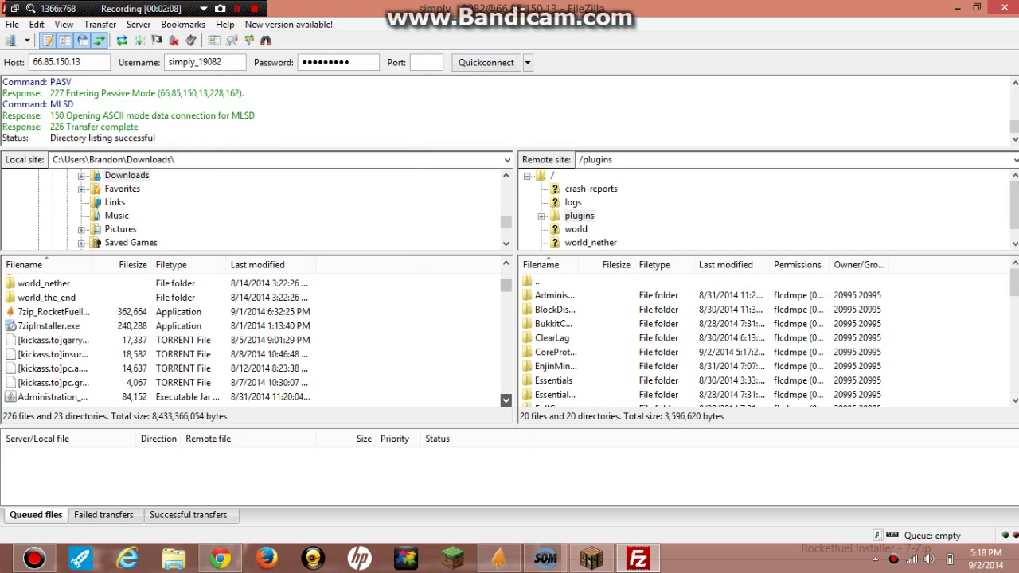
pyautogui.click(506, 399)
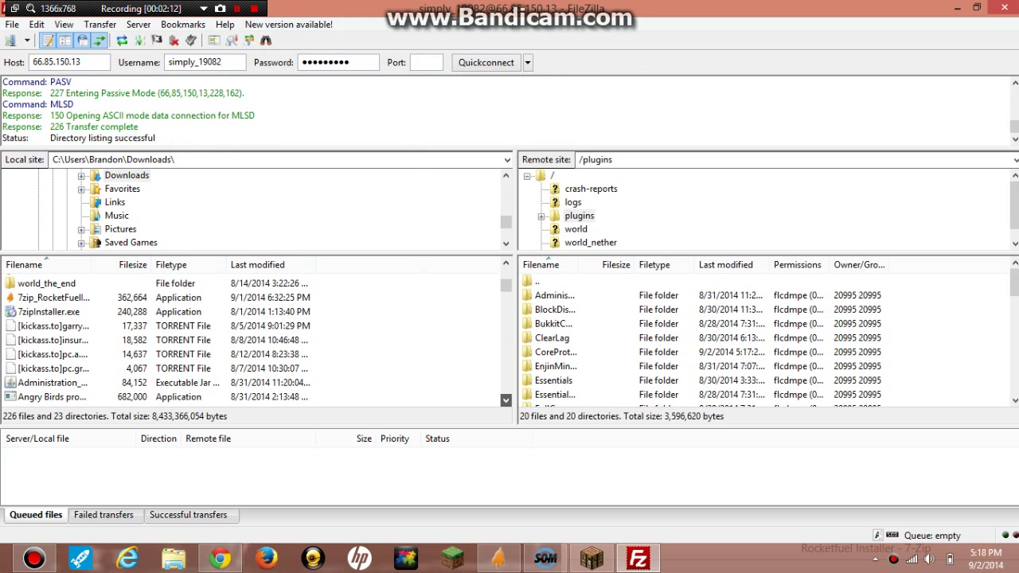
# Step: Scroll the remote plugins list and delete the old Administration_Panel.jar, confirming with Yes
pyautogui.click(505, 400)
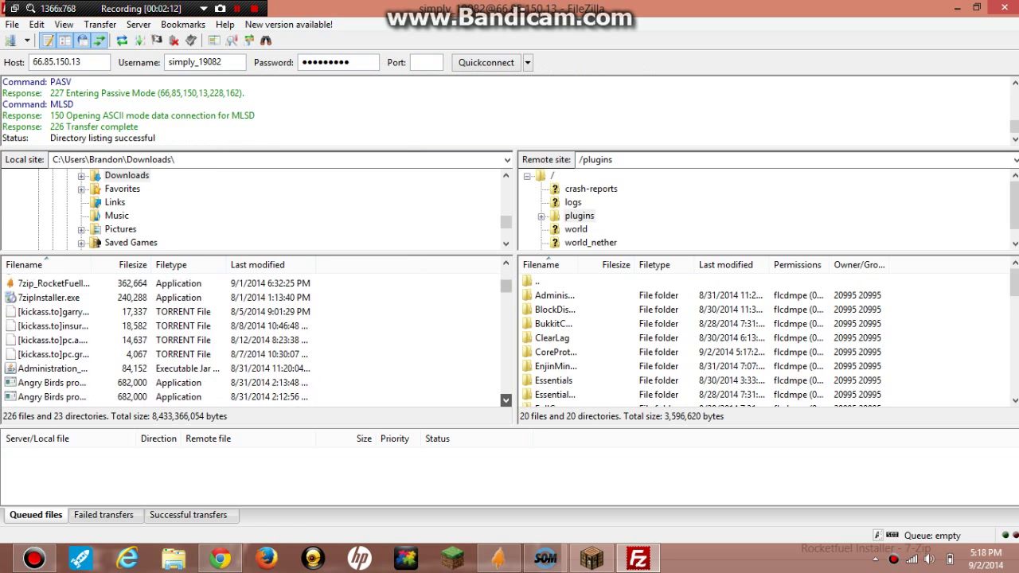
pyautogui.click(1014, 399)
pyautogui.click(1014, 400)
pyautogui.scroll(-1, 764, 339)
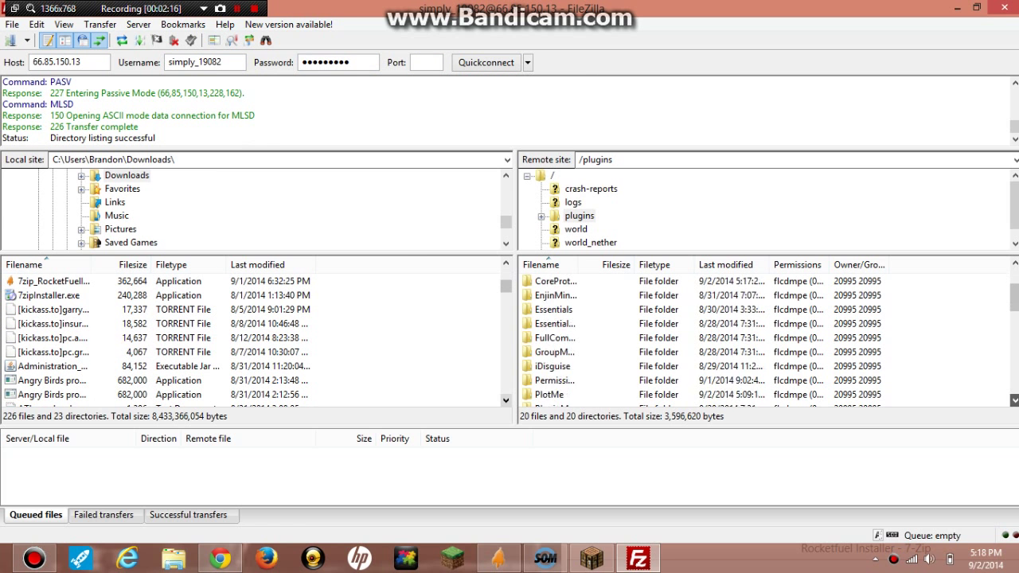
pyautogui.scroll(-1, 764, 339)
pyautogui.scroll(-3, 764, 338)
pyautogui.scroll(-1, 764, 338)
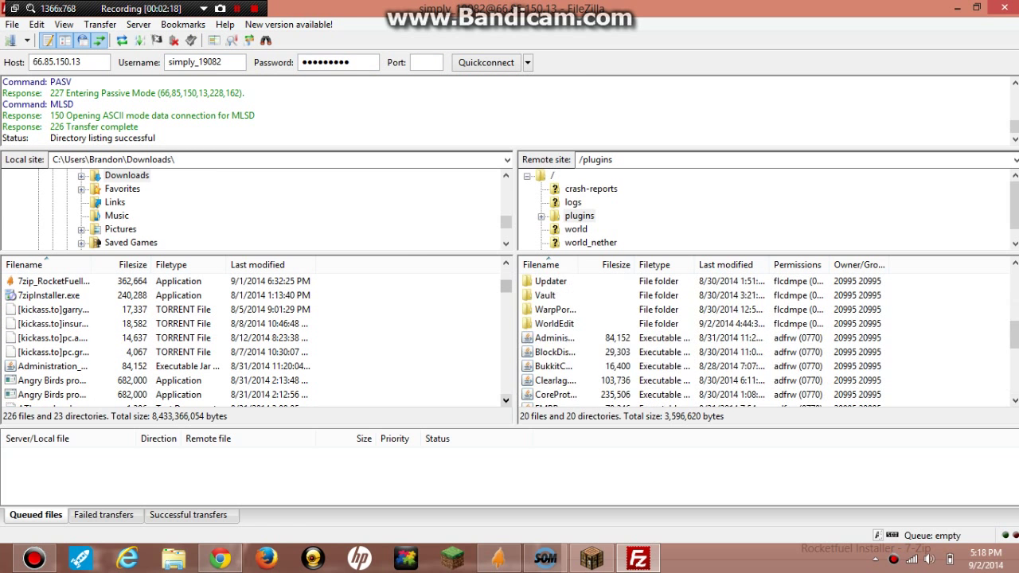
pyautogui.rightClick(621, 337)
pyautogui.click(642, 318)
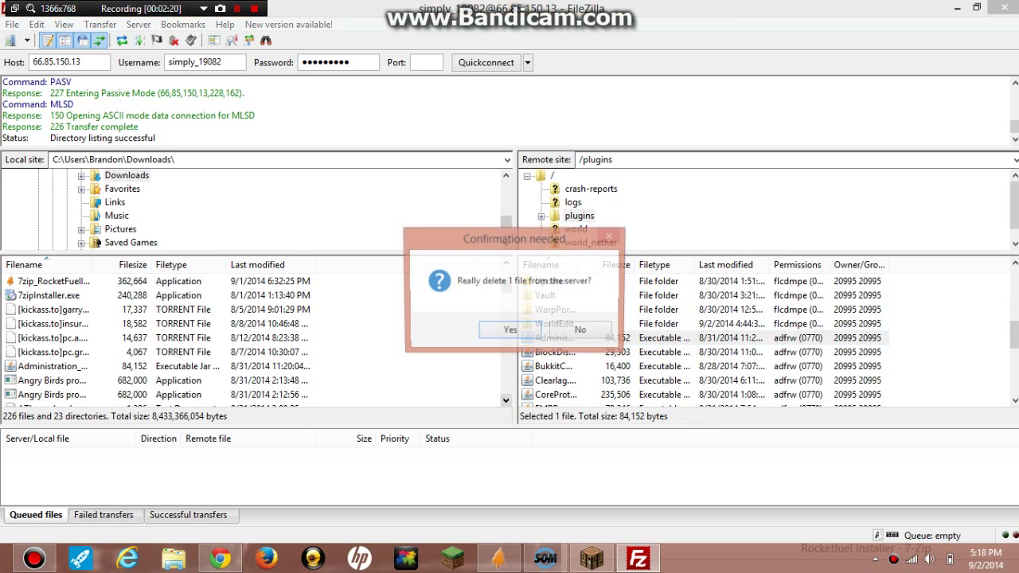
pyautogui.click(495, 331)
# Step: Dismiss a stray file menu and select the local Administration_Panel.jar
pyautogui.rightClick(547, 339)
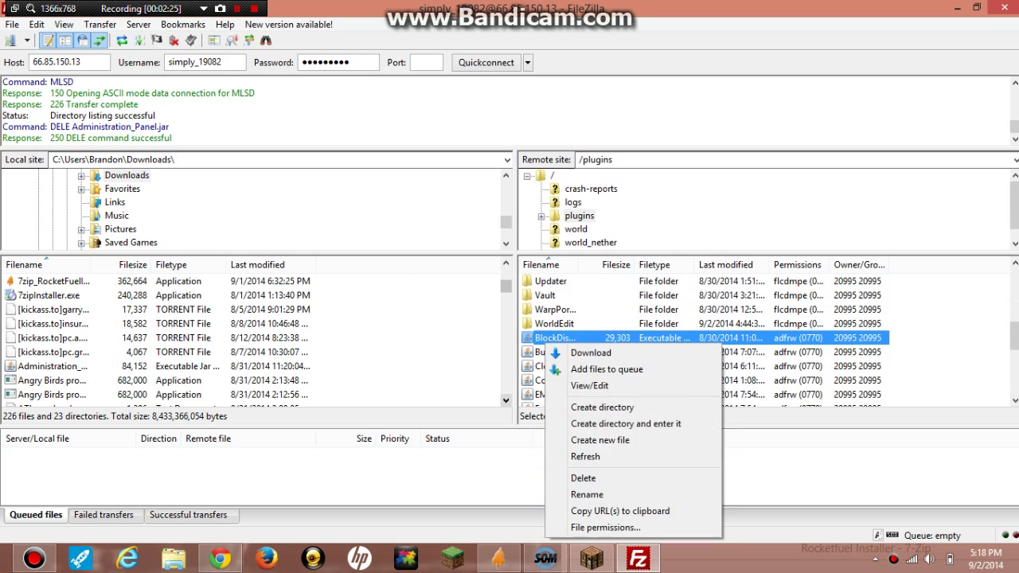
pyautogui.click(587, 494)
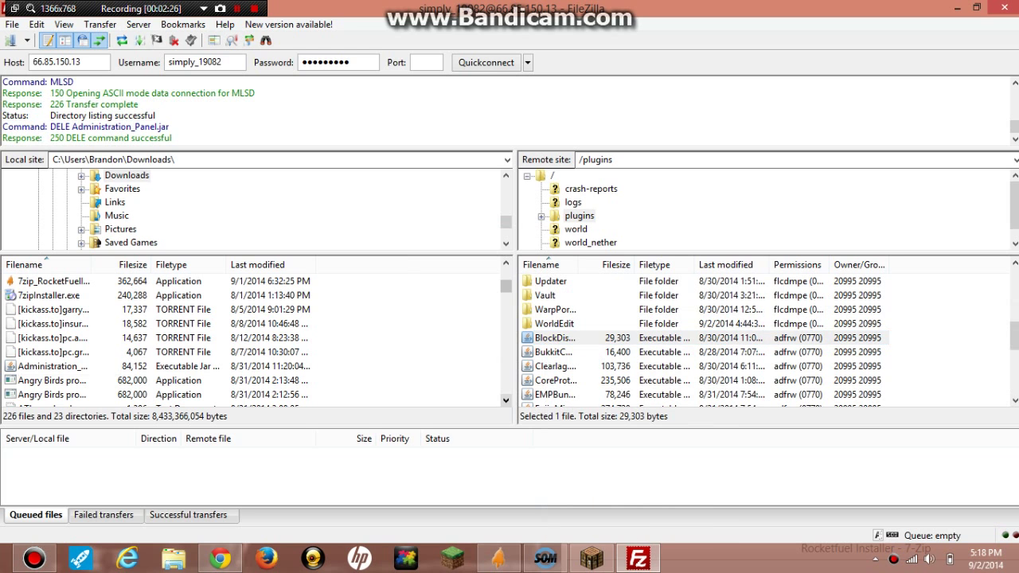
pyautogui.click(51, 367)
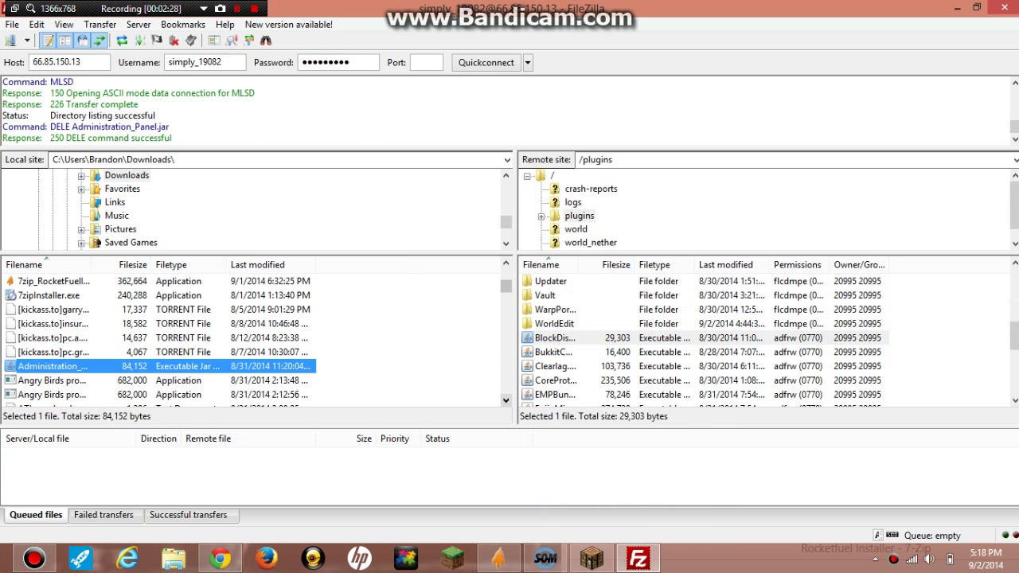
# Step: Attempt uploading Administration_Panel.jar to /plugins three times, then review Failed and Successful transfers
pyautogui.press('Return')
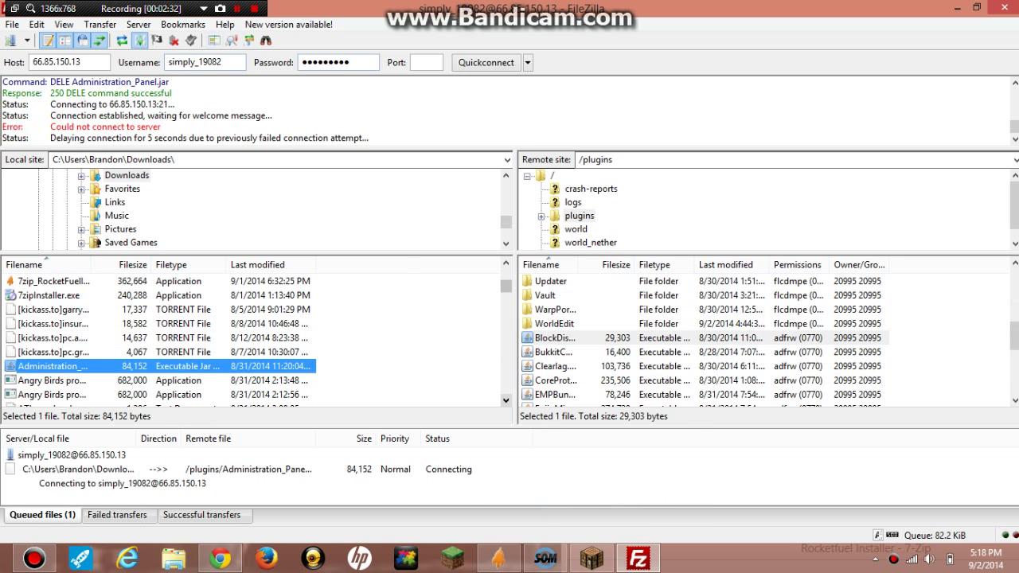
pyautogui.press('Return')
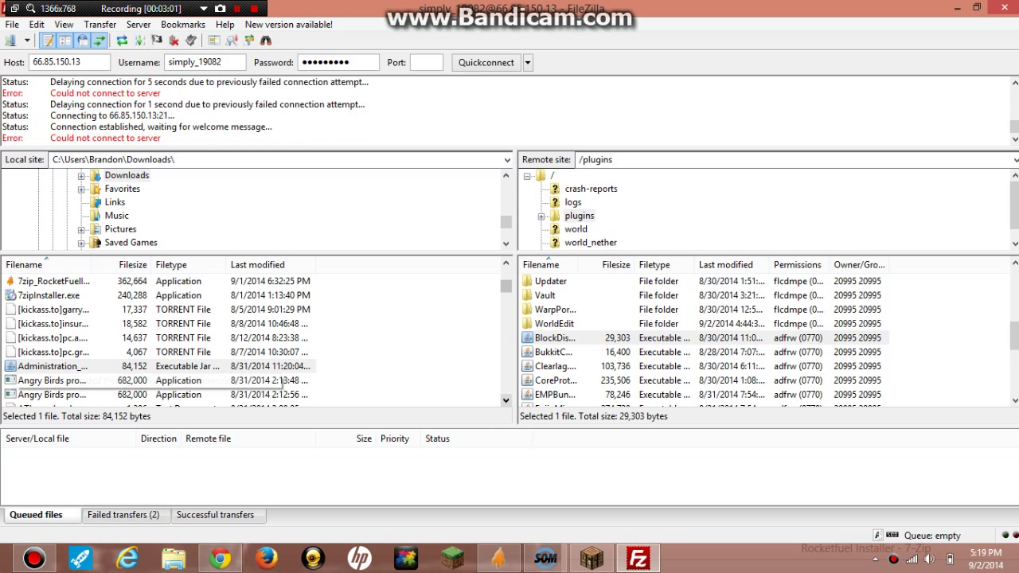
pyautogui.doubleClick(48, 366)
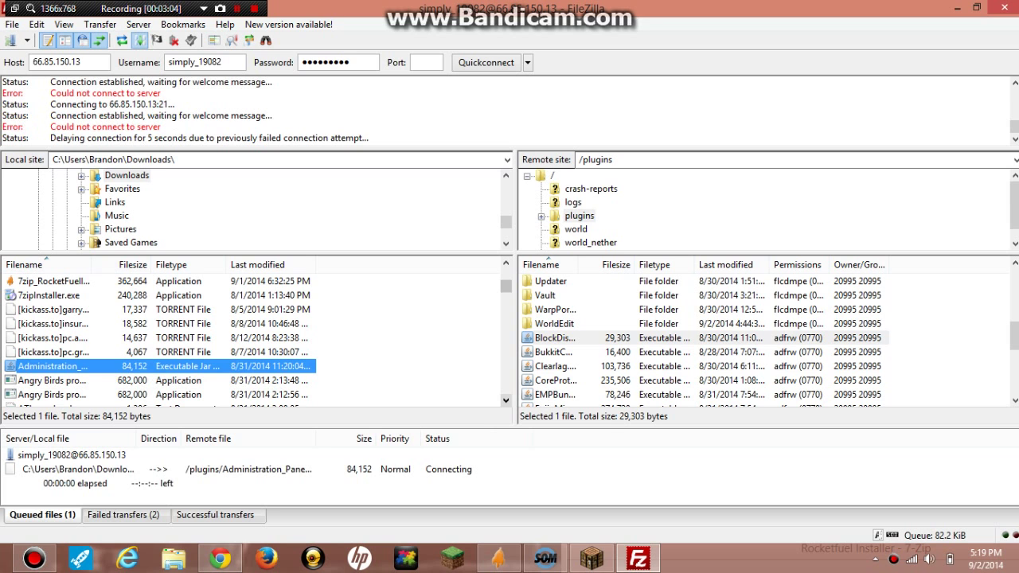
pyautogui.click(126, 514)
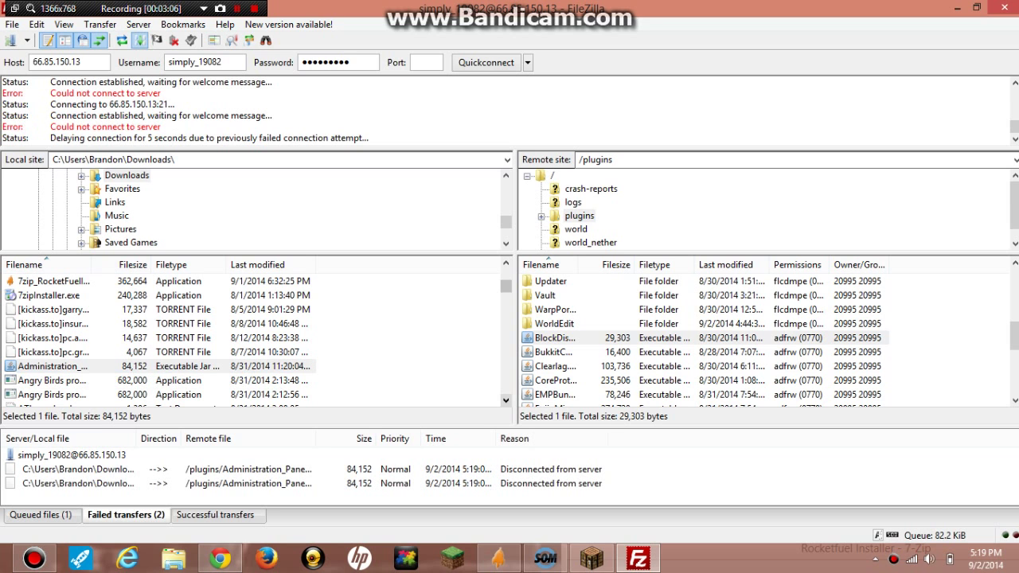
pyautogui.click(40, 514)
pyautogui.click(218, 514)
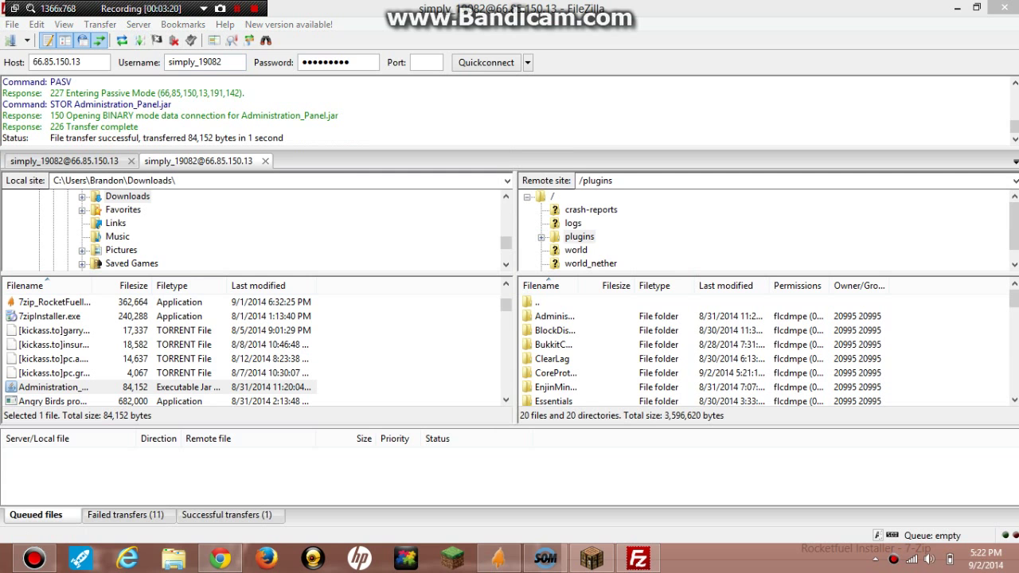
# Step: Re-upload Administration_Panel.jar to /plugins and confirm the 84,152-byte transfer succeeded in the log
pyautogui.doubleClick(53, 387)
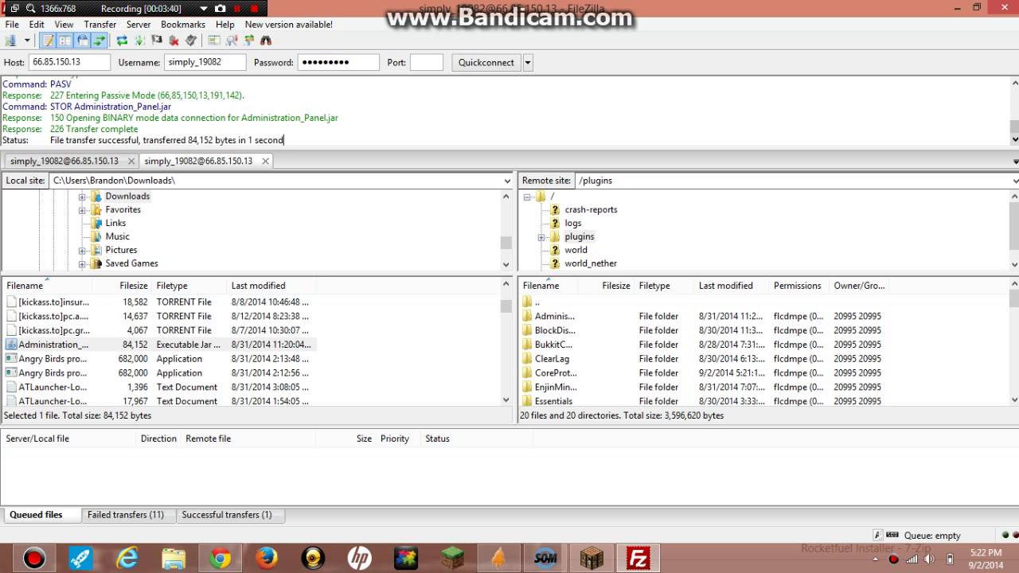
pyautogui.scroll(5, 255, 350)
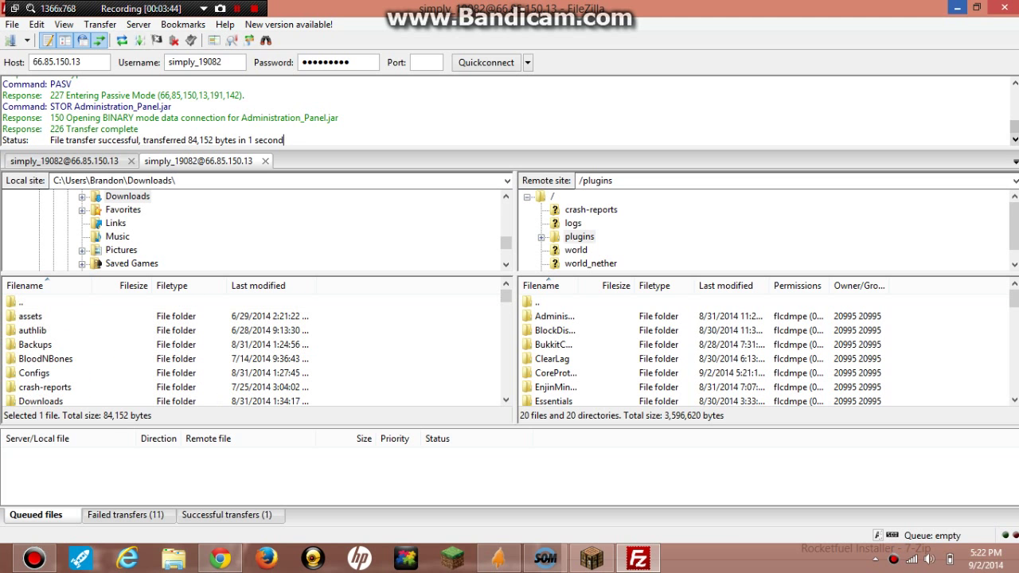
pyautogui.hotkey('alt', 'Tab')
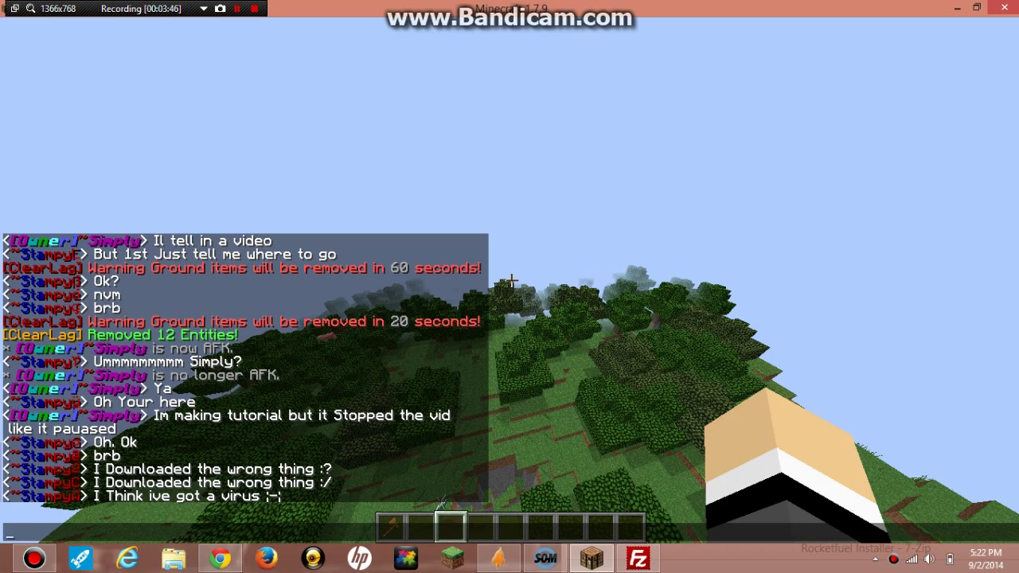
# Step: Send 'Brb' in Minecraft chat and run /afk
pyautogui.write('Brb')
pyautogui.press('Return')
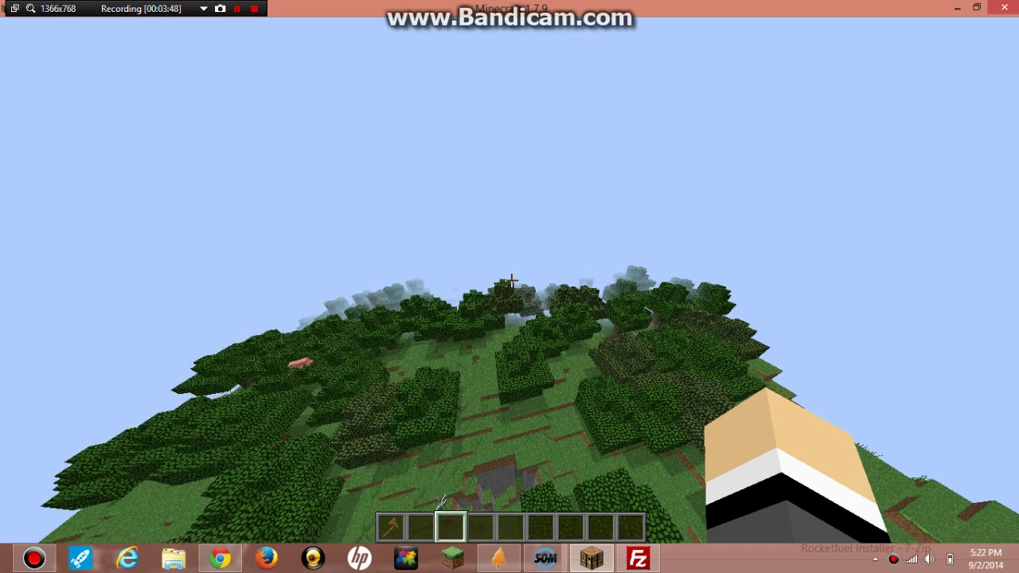
pyautogui.write('/')
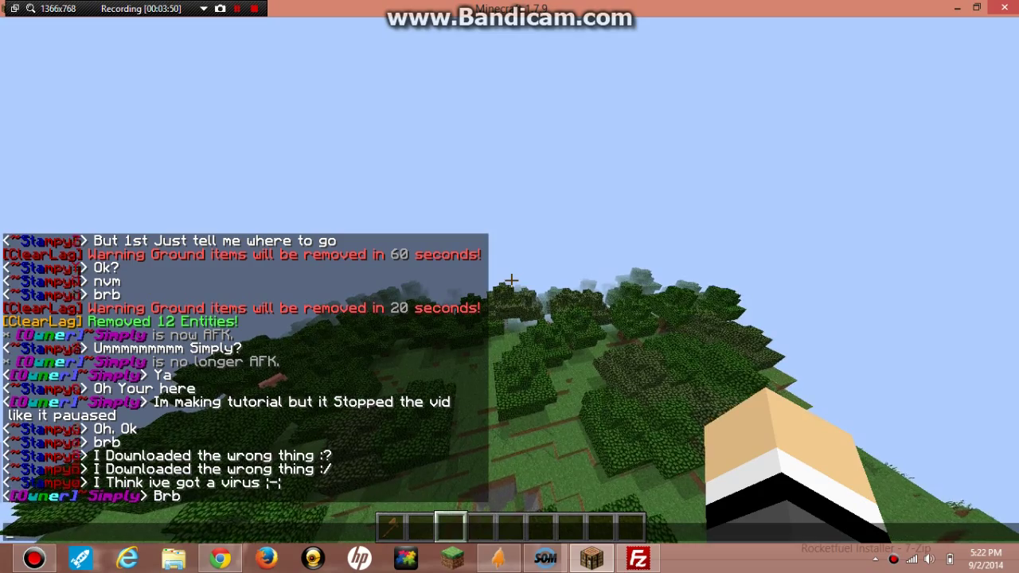
pyautogui.press('BackSpace')
pyautogui.write('?afk')
pyautogui.press('BackSpace')
pyautogui.press('BackSpace')
pyautogui.press('BackSpace')
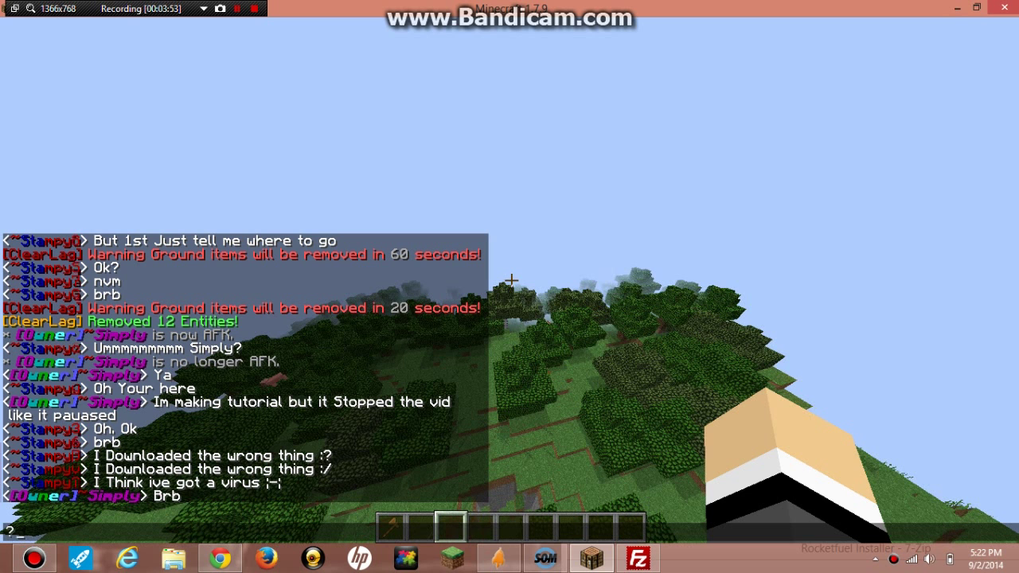
pyautogui.write('/afk')
pyautogui.press('Return')
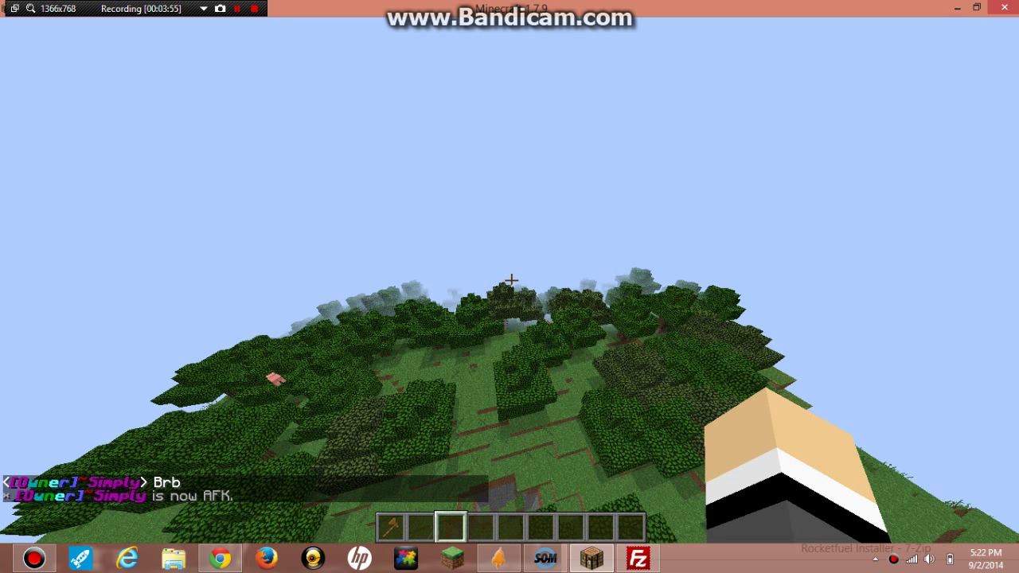
# Step: Run /reload so the server chat reports Reload complete
pyautogui.write('/rel')
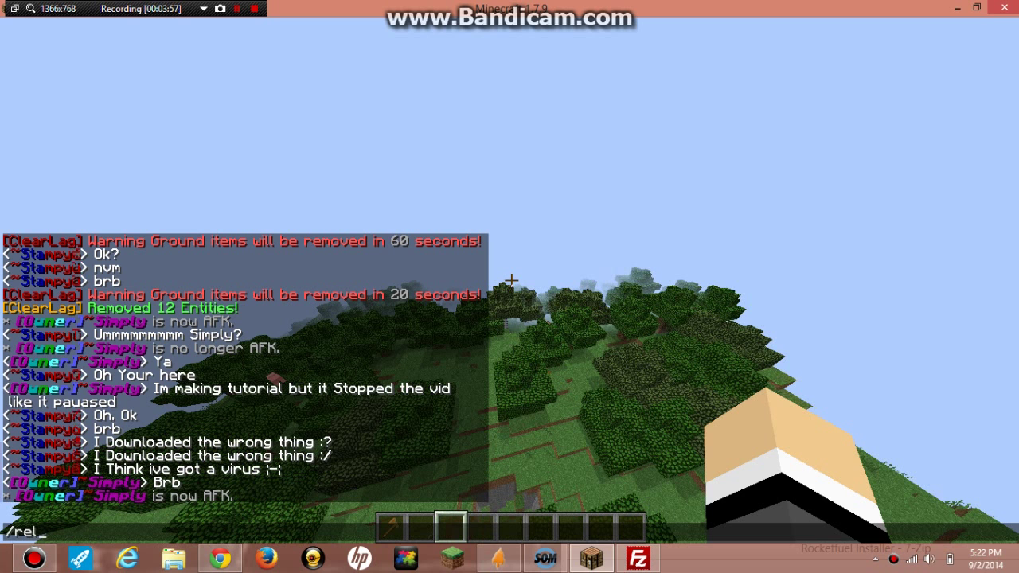
pyautogui.write('oad')
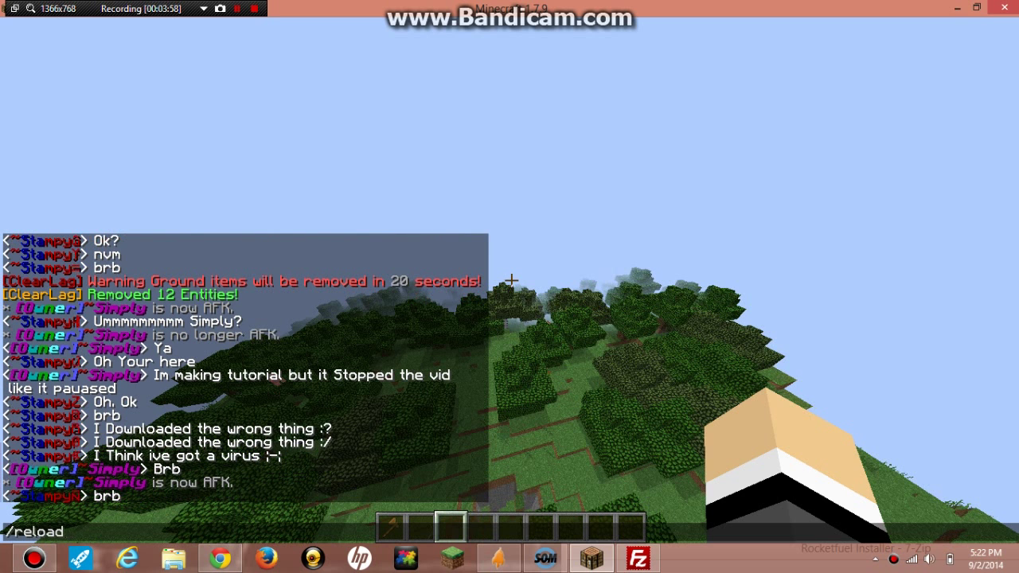
pyautogui.press('Return')
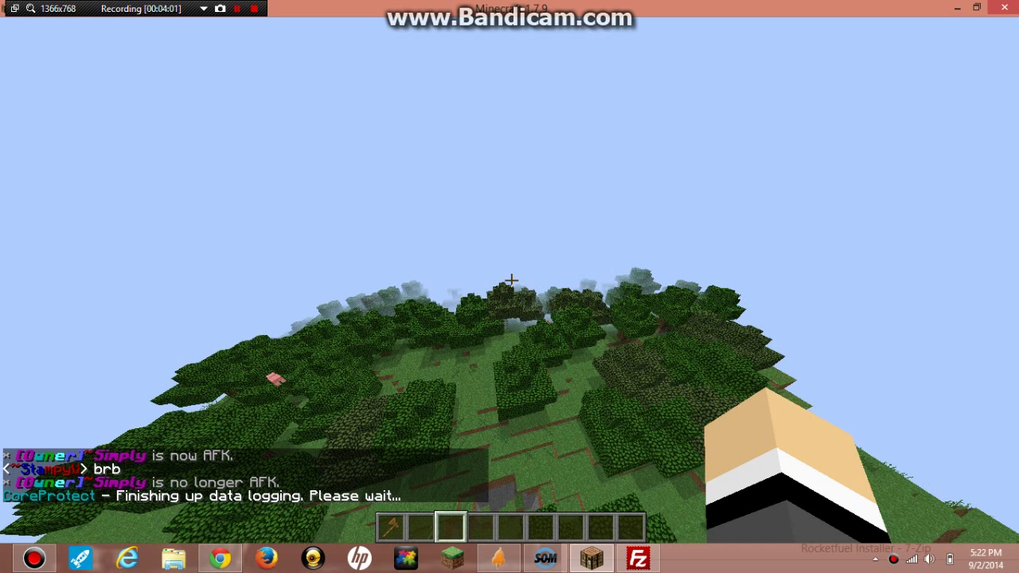
pyautogui.write('/')
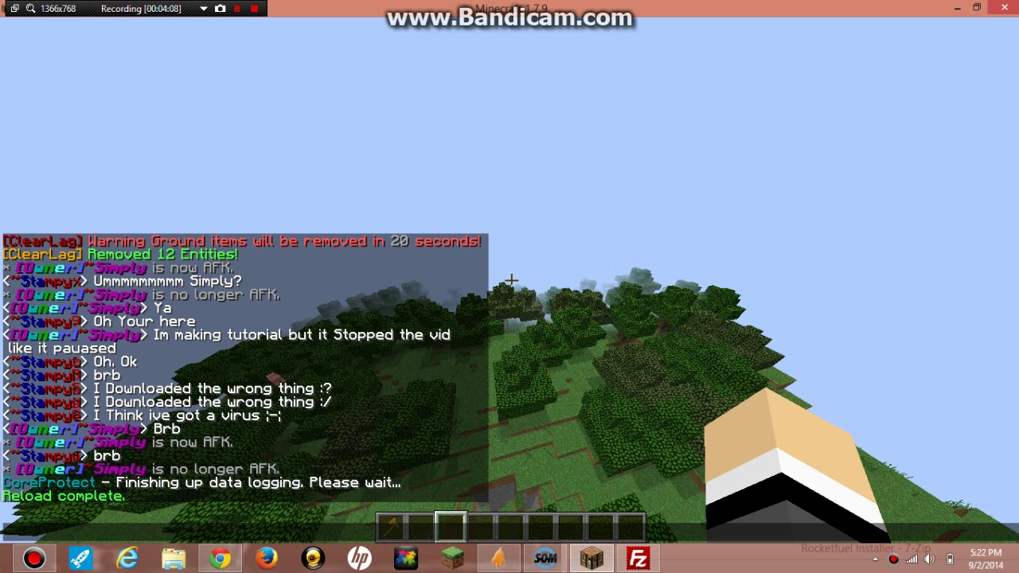
pyautogui.write('/')
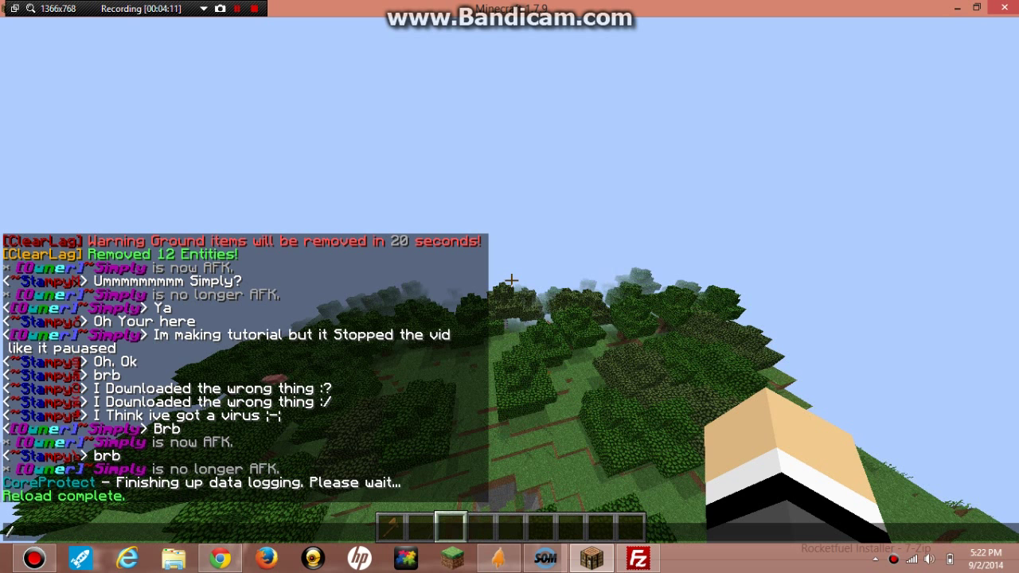
pyautogui.write('help')
# Step: Run /help to list plugins including Administration_Panel, then close chat and hold the peony
pyautogui.press('Return')
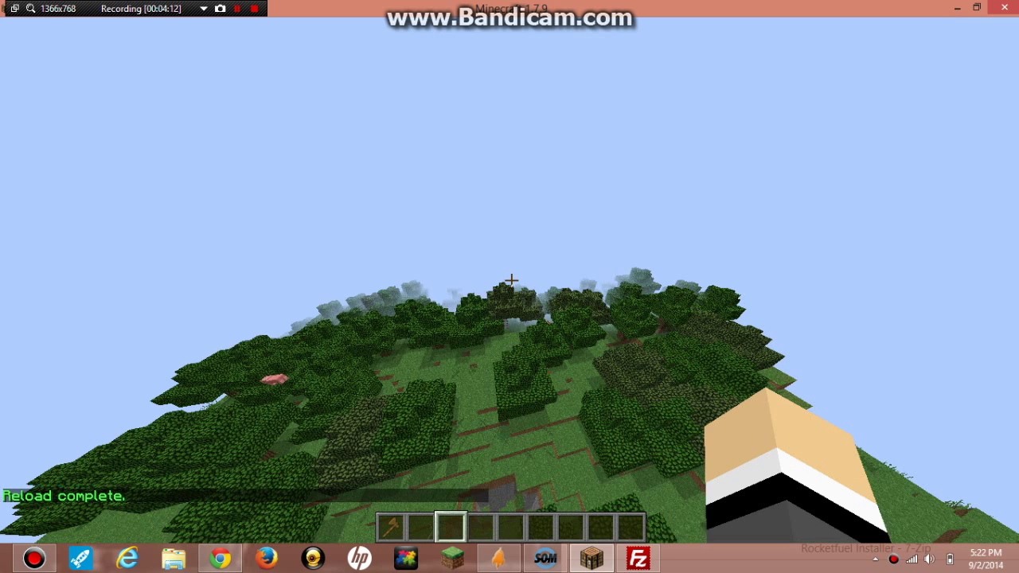
pyautogui.write('/')
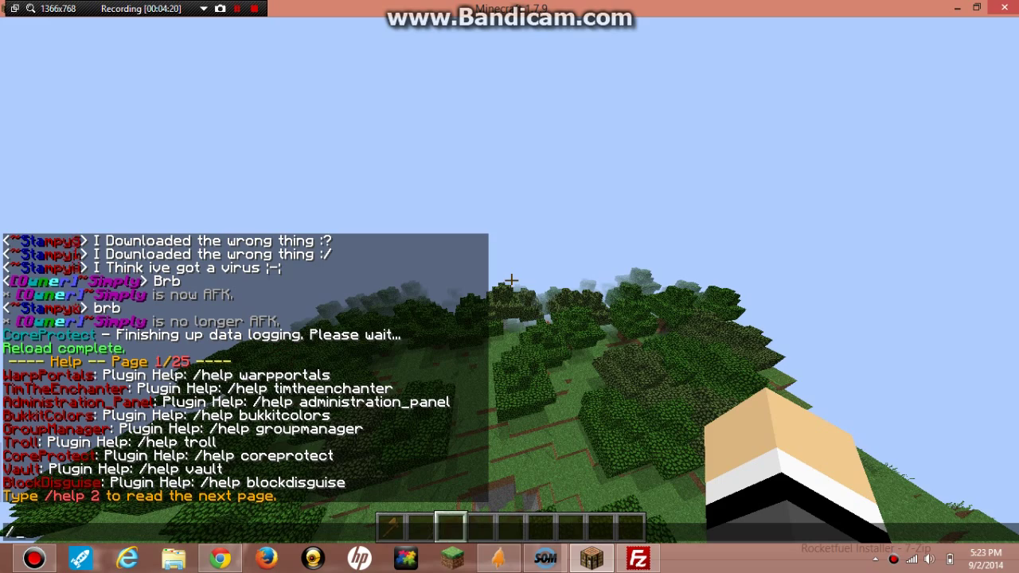
pyautogui.press('Escape')
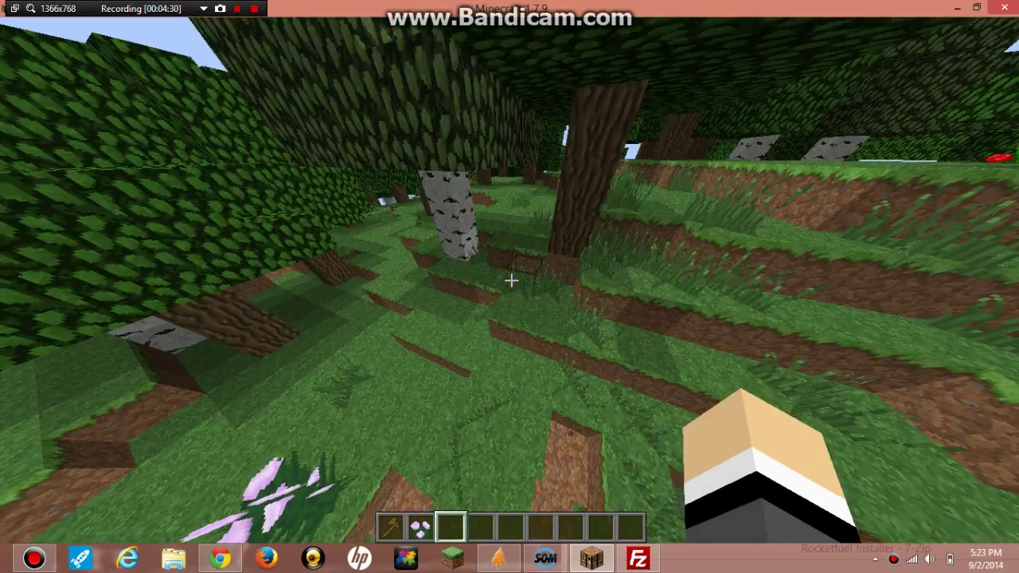
pyautogui.press('2')
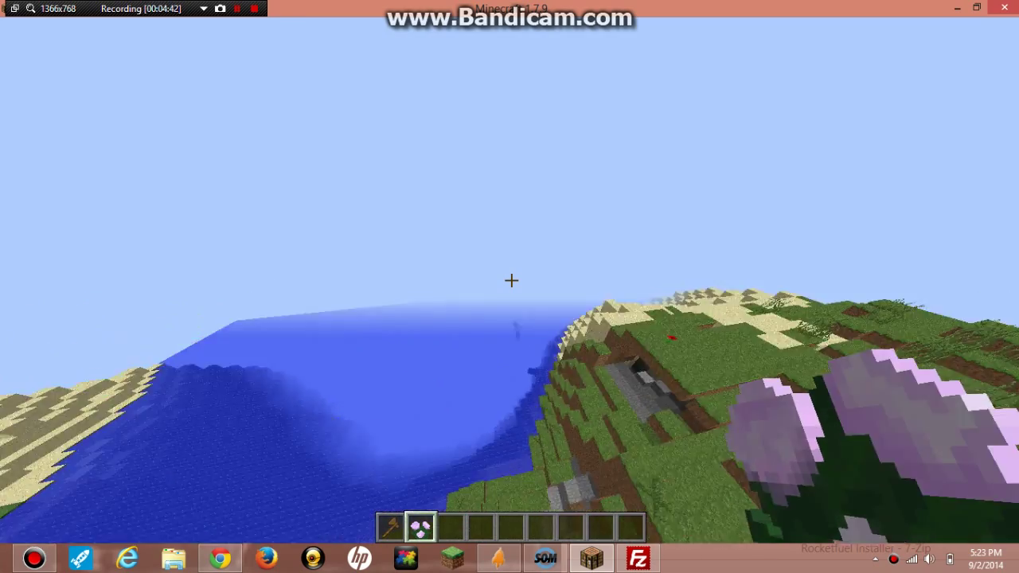
# Step: Open and close the creative inventory, then switch to a third-person front view holding the peony
pyautogui.press('e')
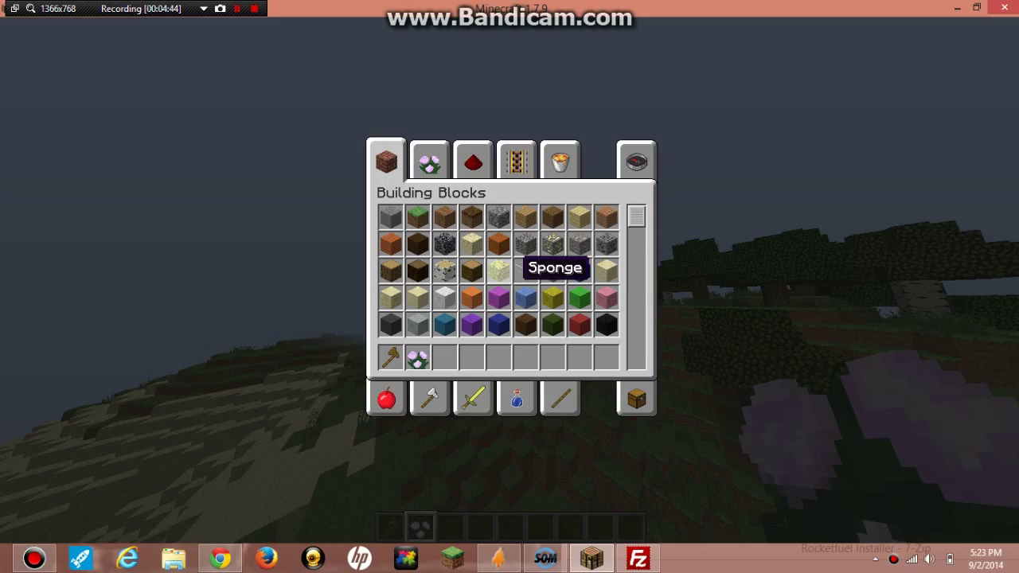
pyautogui.press('e')
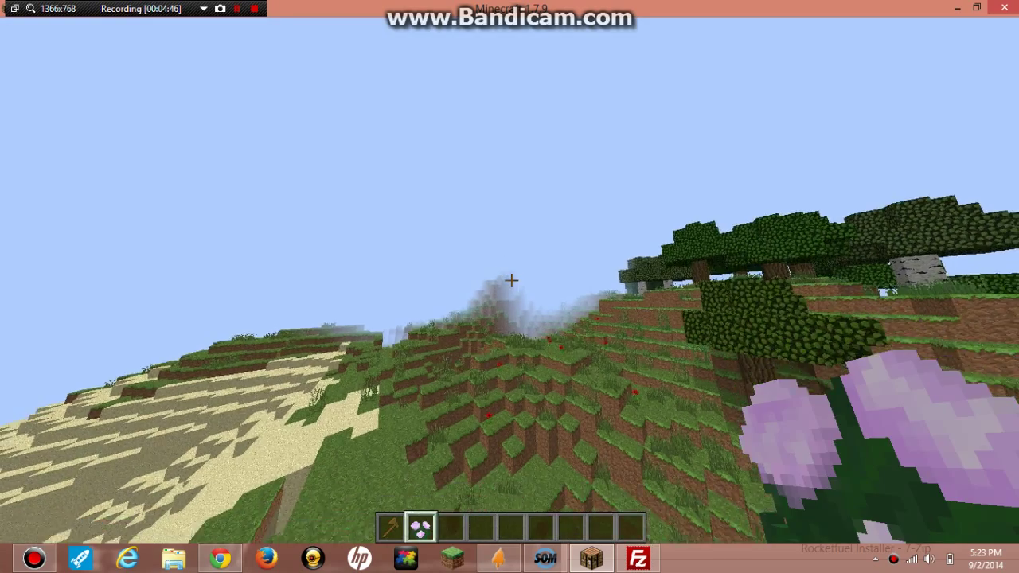
pyautogui.press('F5')
pyautogui.press('F5')
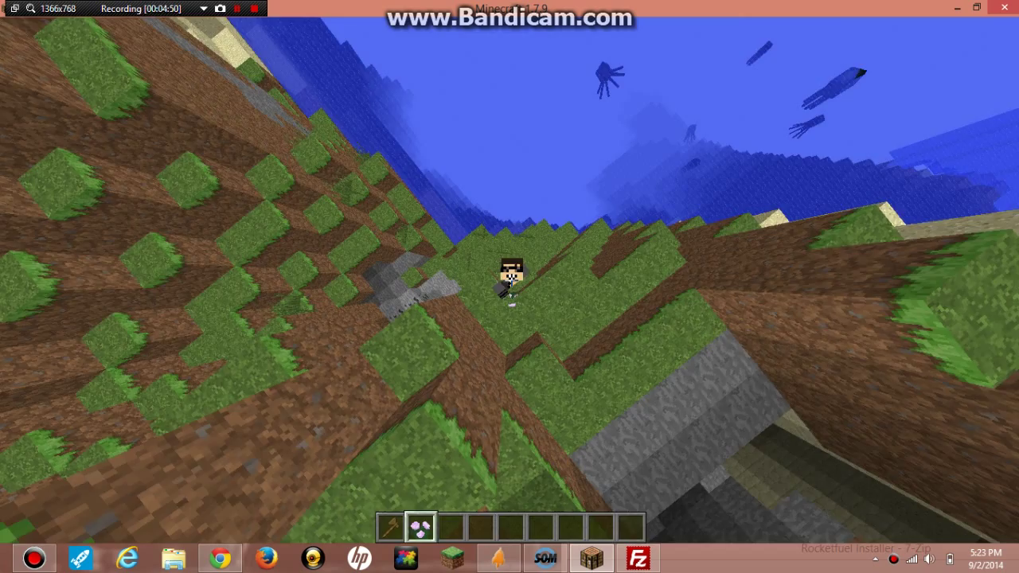
pyautogui.press('e')
pyautogui.press('e')
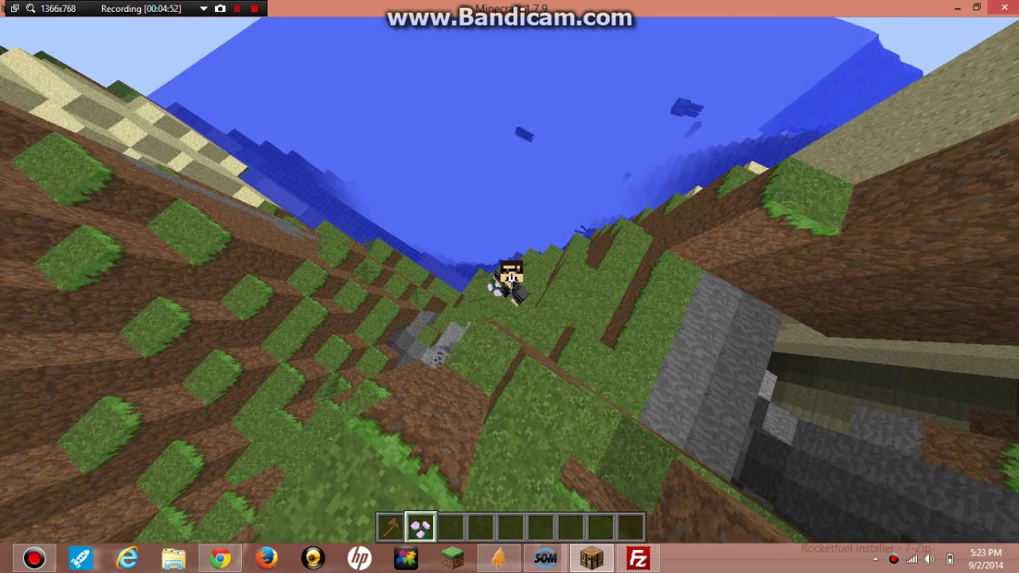